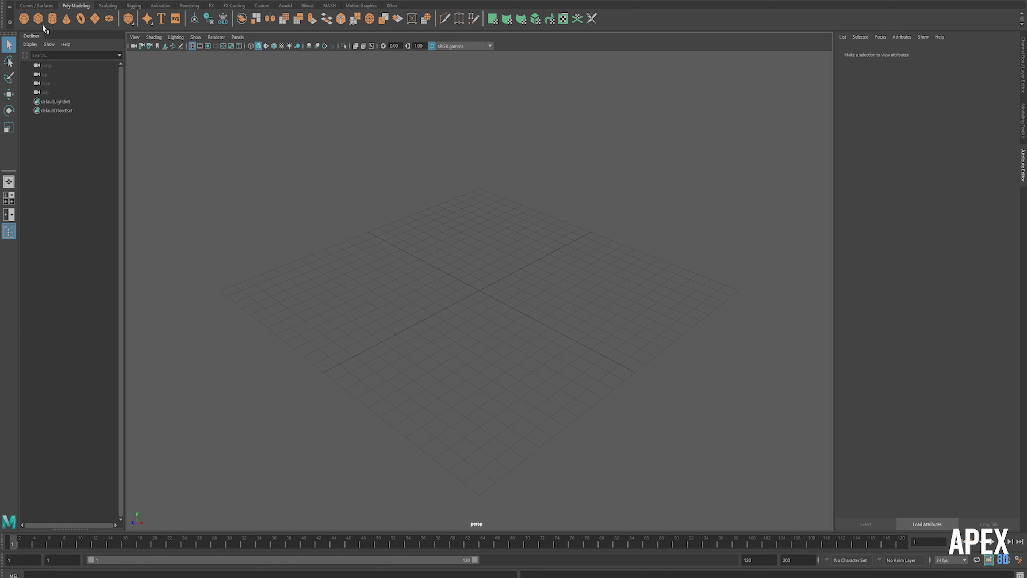
Create a polygon cube and scale it into a flat, full-size tabletop slab
left_click(38, 18)
key("r")
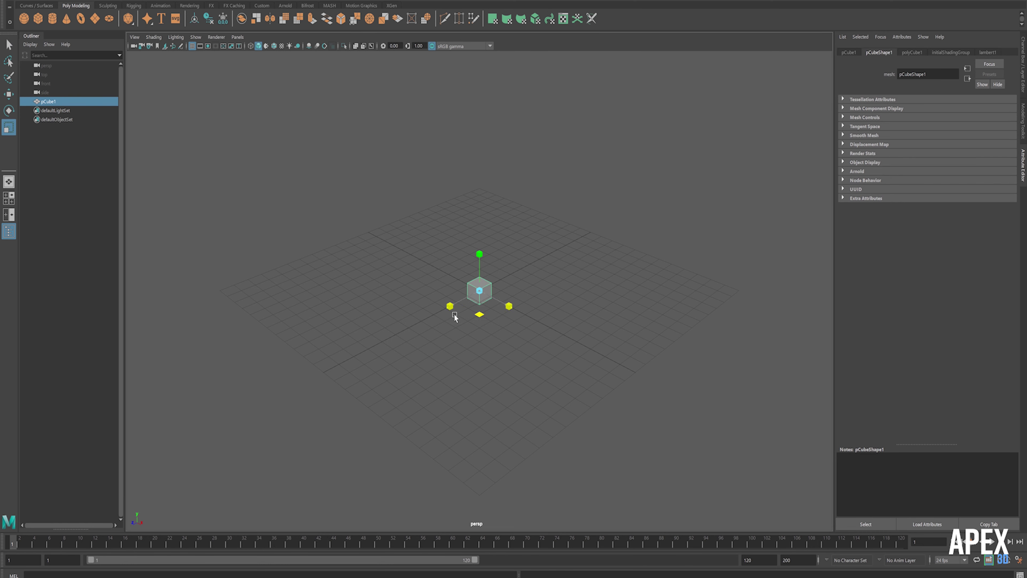
left_click_drag(455, 317, 198, 371)
left_click_drag(467, 293, 435, 312)
mouse_move(480, 253)
left_mouse_down()
mouse_move(480, 265)
mouse_move(600, 273)
mouse_move(493, 339)
left_mouse_up()
right_click_drag(440, 334, 446, 307)
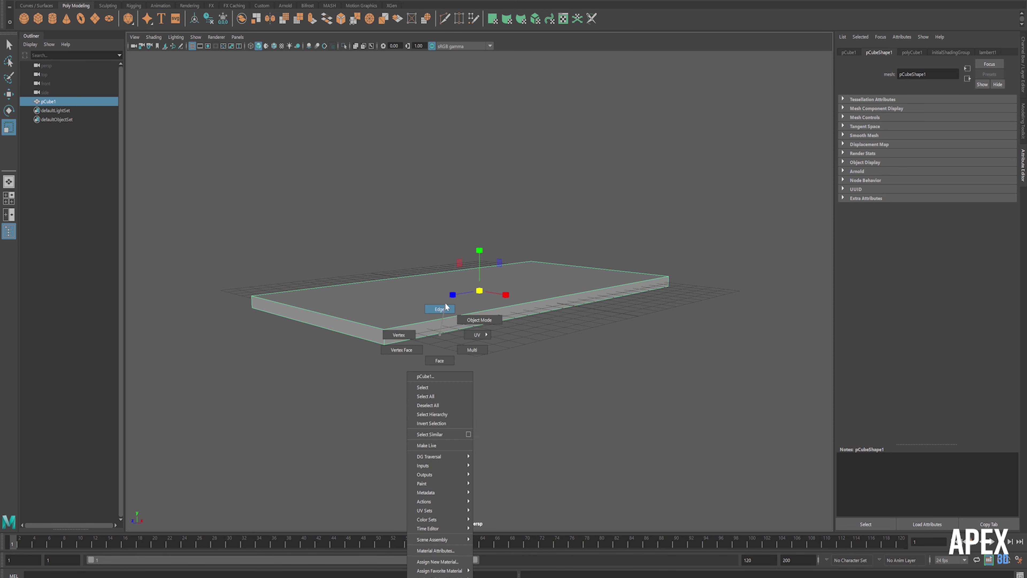
Bevel the tabletop's edges with 3 segments
left_click(370, 339)
left_click_drag(371, 339, 392, 326, "alt")
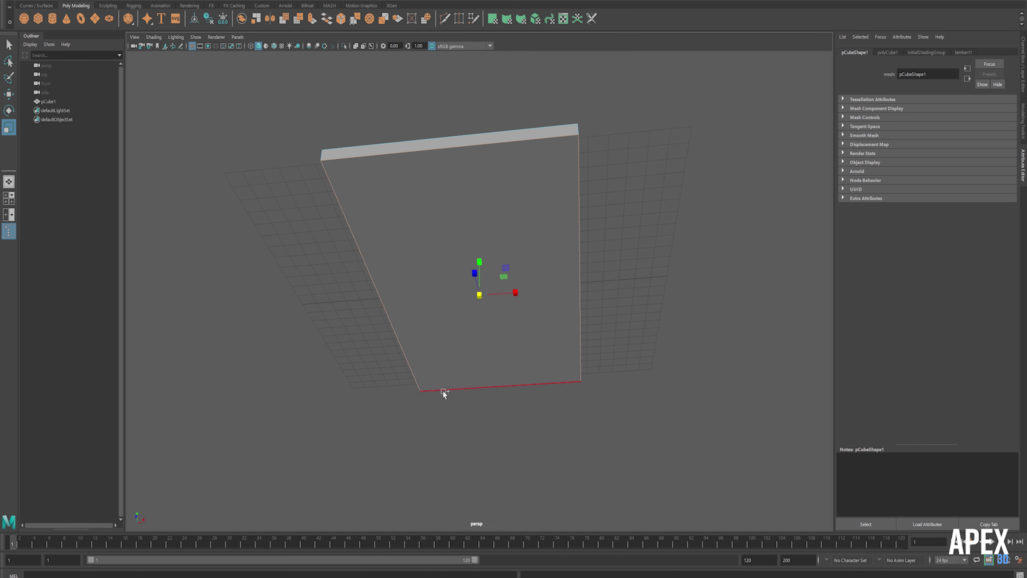
left_click(341, 18)
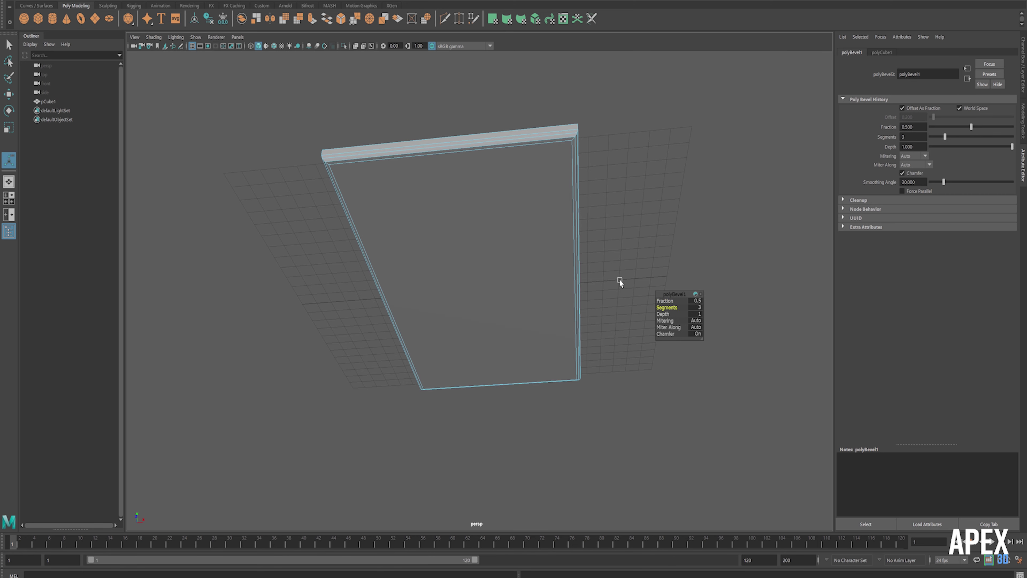
mouse_move(665, 308)
left_mouse_down()
mouse_move(503, 285)
mouse_move(395, 293)
mouse_move(221, 136)
left_mouse_up()
key("F8")
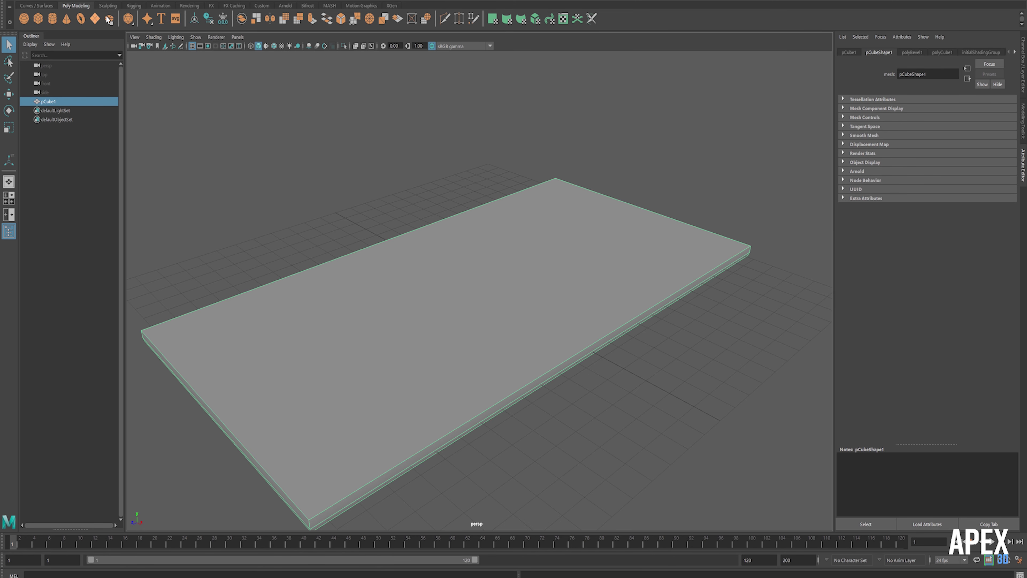
Add a second, smaller cube slab and lower it beneath the tabletop as a shelf
left_click(38, 18)
mouse_move(478, 313)
left_mouse_down()
mouse_move(479, 374)
mouse_move(449, 307)
mouse_move(422, 323)
left_mouse_up()
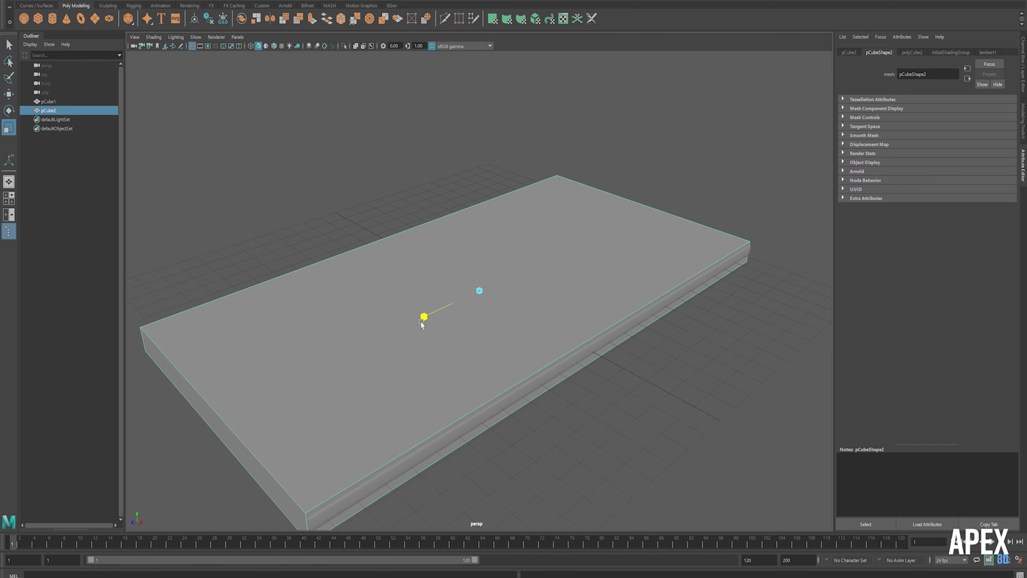
key("w")
mouse_move(479, 253)
left_mouse_down()
mouse_move(477, 311)
mouse_move(522, 339)
left_mouse_up()
scroll(479, 307, "down", 3)
middle_click_drag(522, 338, 419, 295)
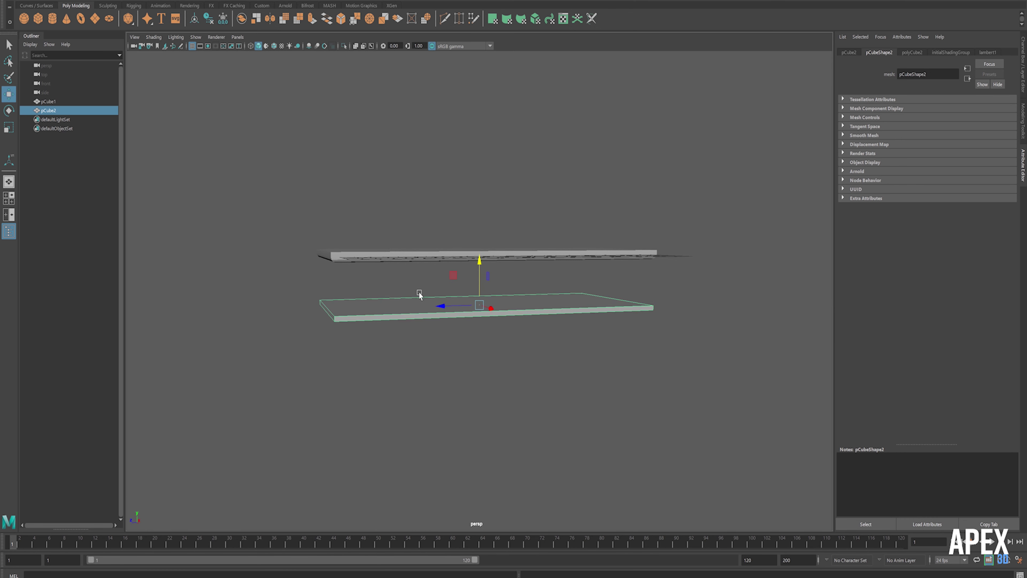
Create a tall cube pillar and place it under one corner of the tabletop
left_click(38, 18)
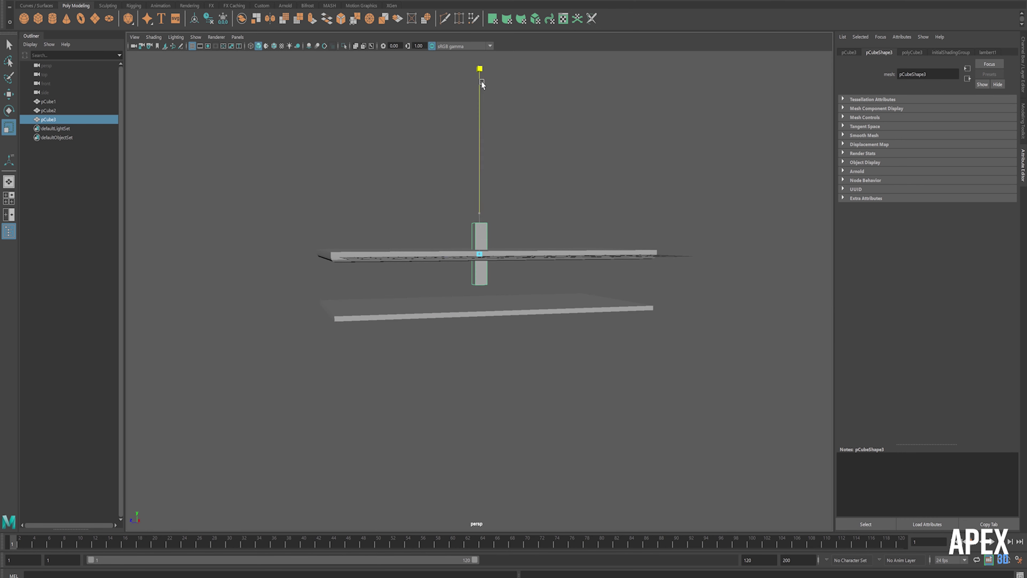
key("w")
left_click_drag(480, 217, 474, 290, "alt")
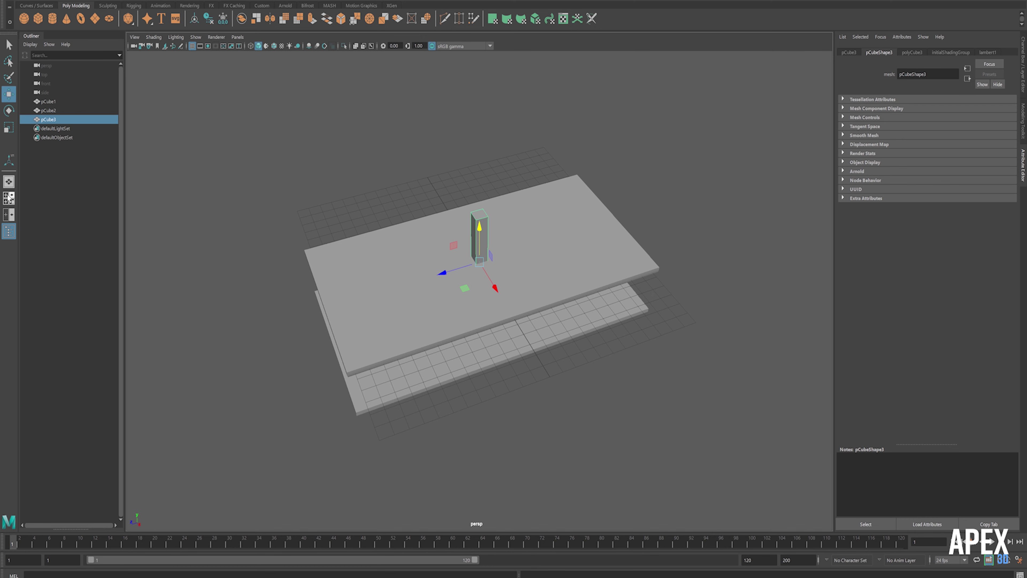
left_click(8, 198)
key("4")
key("space")
middle_click_drag(303, 174, 438, 147, "alt")
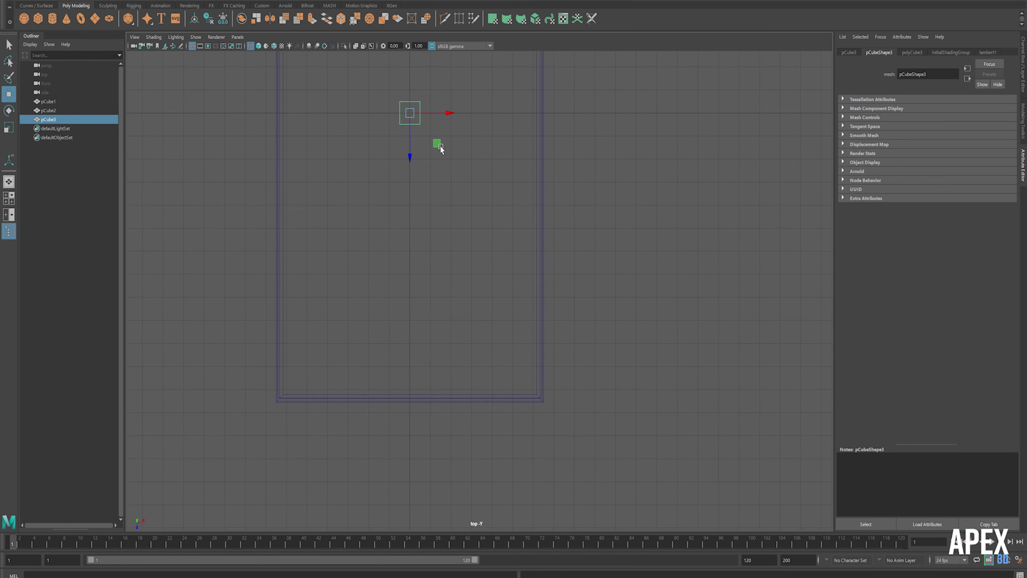
key("f")
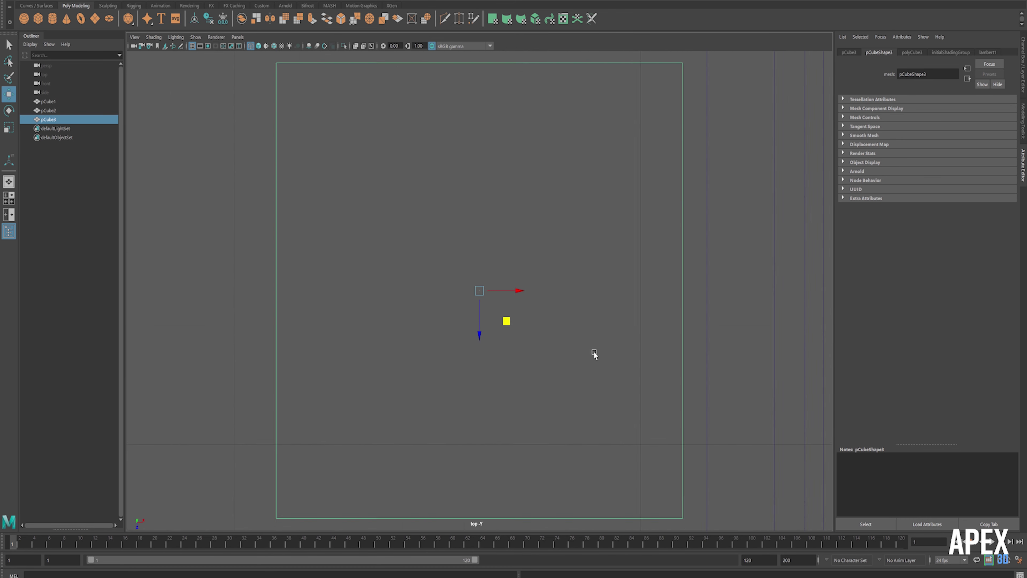
scroll(522, 340, "down", 5)
scroll(516, 327, "up", 2)
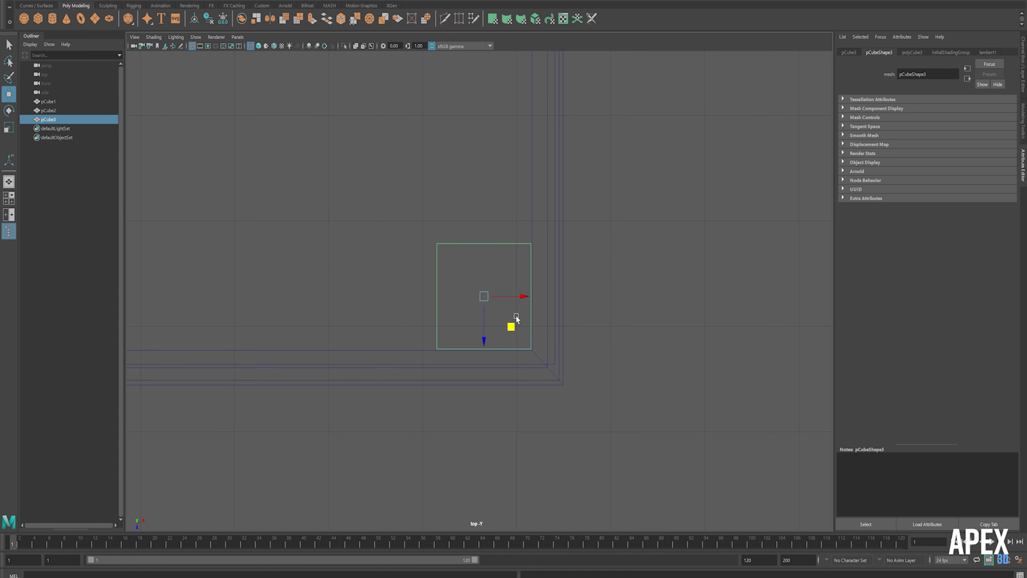
left_click(8, 182)
left_click_drag(469, 197, 473, 283)
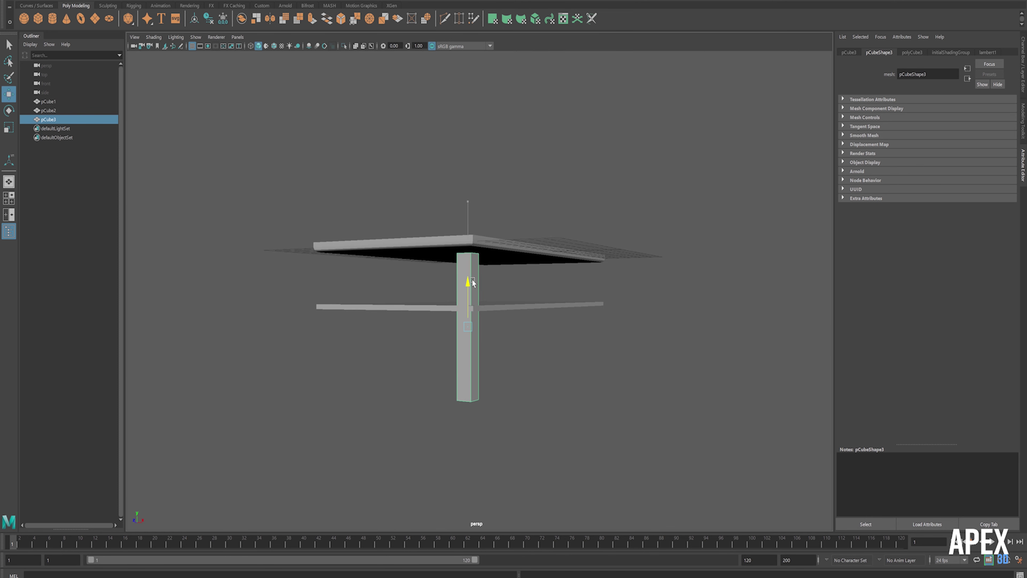
Raise the pillar's bottom vertices to shorten it and scale them to taper the foot
mouse_move(456, 353)
left_mouse_down("alt")
mouse_move(577, 396)
mouse_move(548, 401)
left_mouse_up("alt")
scroll(380, 337, "up", 5)
middle_click_drag(380, 337, 468, 322, "alt")
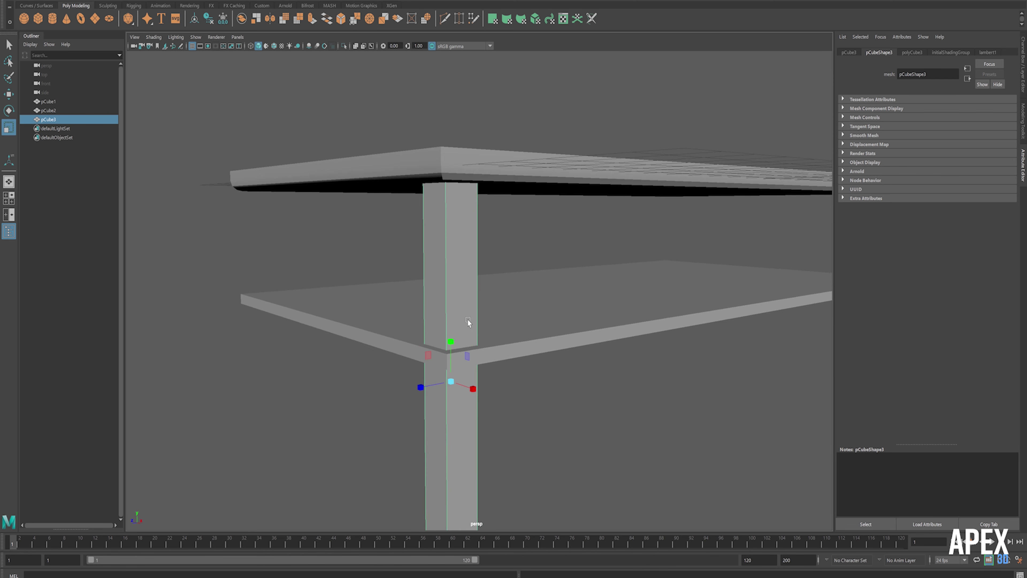
scroll(464, 425, "down", 3)
key("F9")
left_click_drag(429, 471, 495, 500)
key("w")
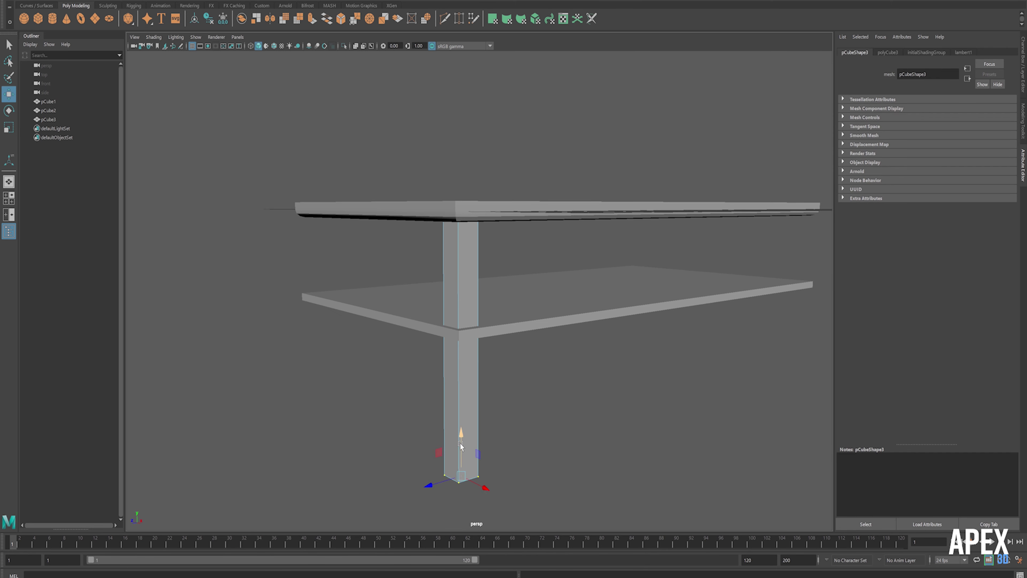
left_click_drag(461, 455, 464, 341)
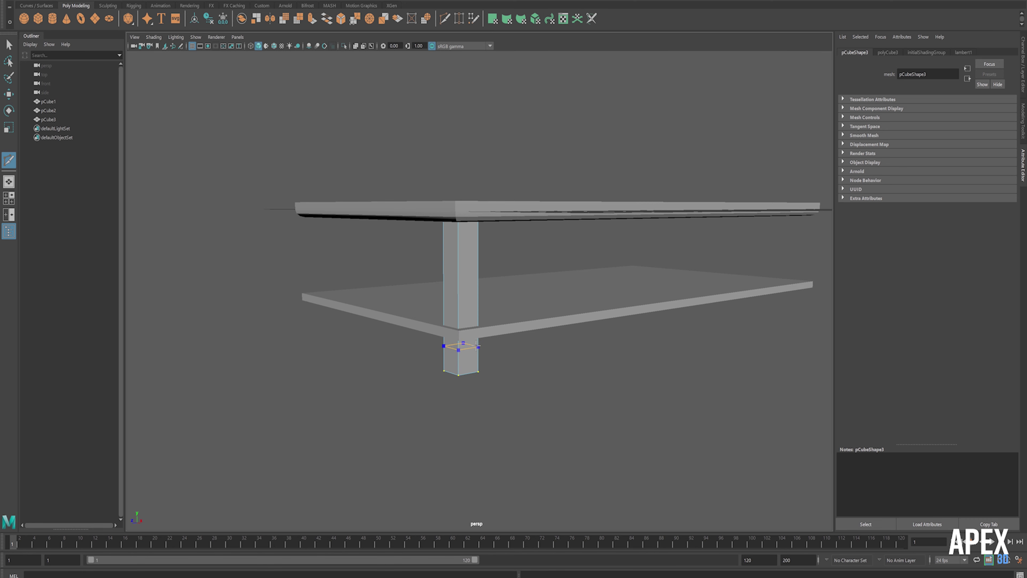
left_click(473, 391)
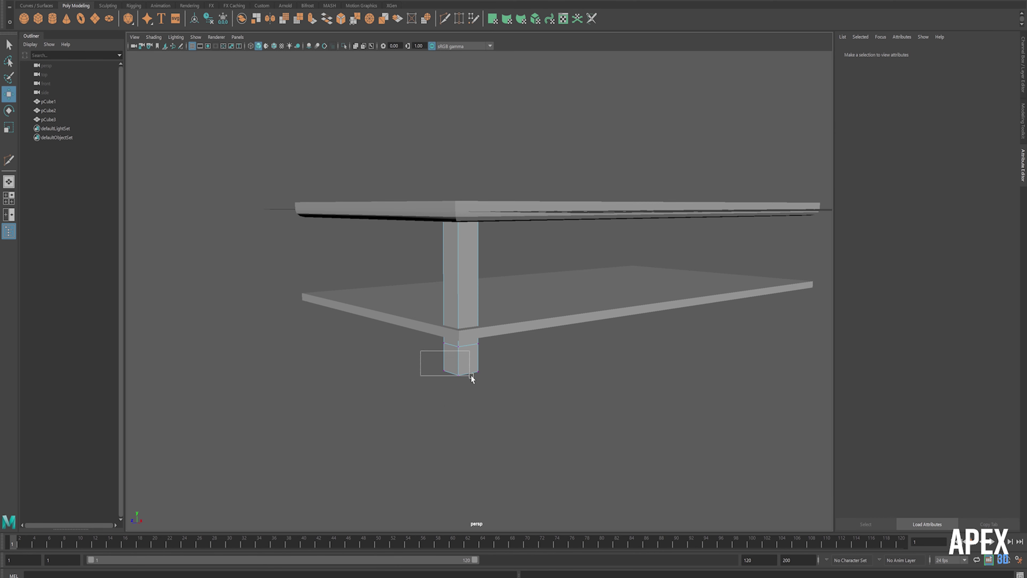
key("r")
mouse_move(471, 375)
left_mouse_down()
mouse_move(435, 376)
mouse_move(471, 385)
mouse_move(449, 382)
left_mouse_up()
Select the tapered leg and duplicate it with Ctrl+D for the opposite end
left_click(449, 382)
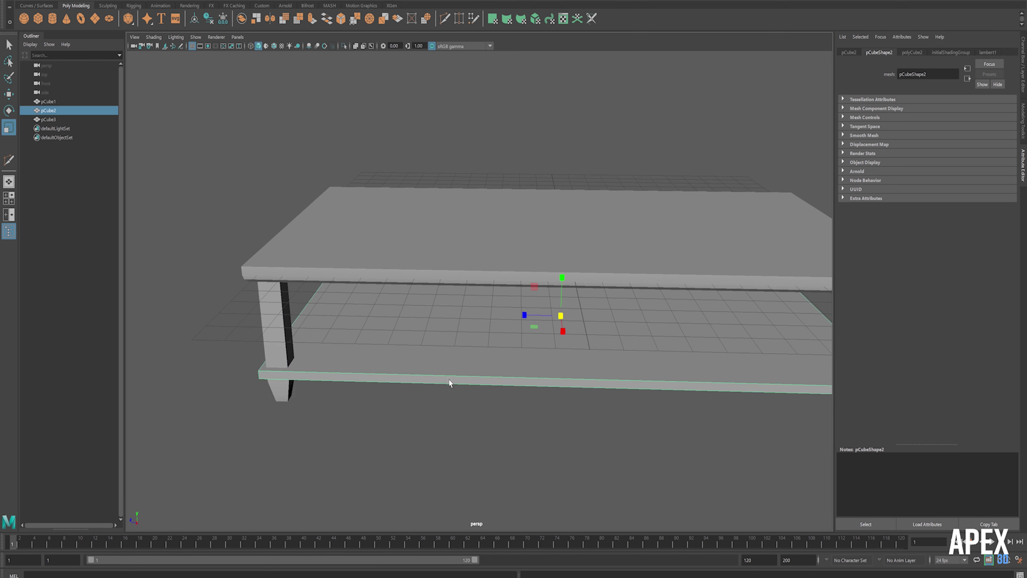
mouse_move(533, 327)
left_mouse_down("alt")
mouse_move(463, 403)
mouse_move(536, 277)
mouse_move(523, 267)
mouse_move(545, 243)
mouse_move(601, 397)
mouse_move(615, 386)
mouse_move(526, 354)
mouse_move(640, 314)
mouse_move(608, 355)
mouse_move(657, 339)
mouse_move(424, 326)
left_mouse_up("alt")
left_click(640, 314)
key("ctrl+d")
key("ctrl+d")
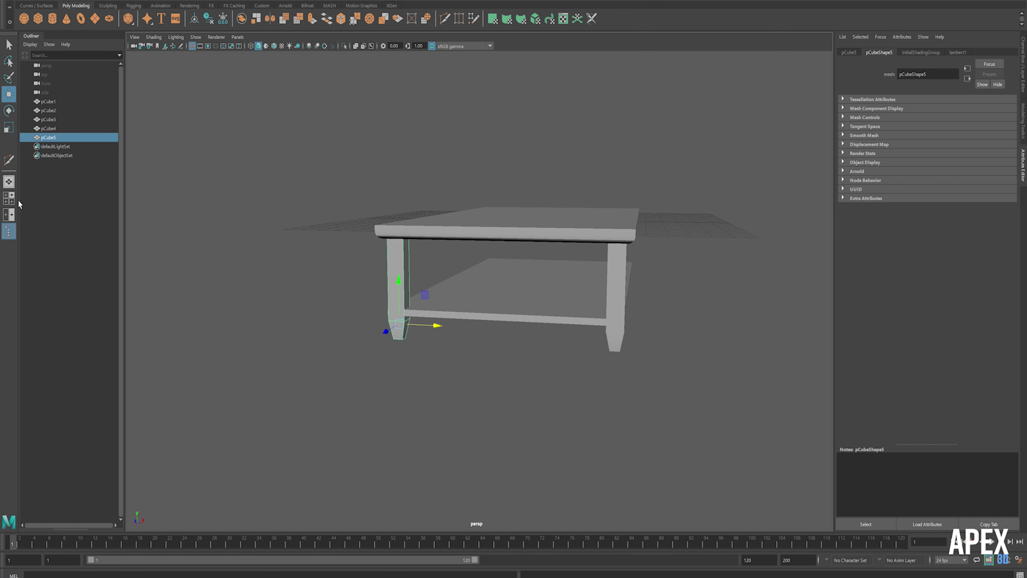
key("space")
key("space")
In the top view, select the existing legs and duplicate them
left_click_drag(456, 275, 509, 328)
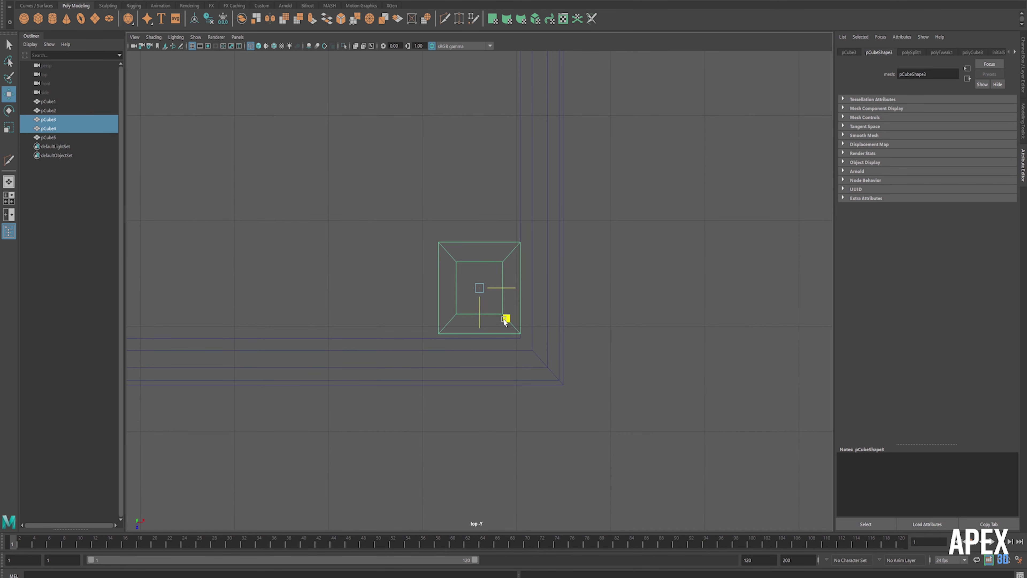
middle_click_drag(509, 328, 522, 328, "alt")
middle_click_drag(351, 323, 923, 350, "alt")
left_click(564, 325)
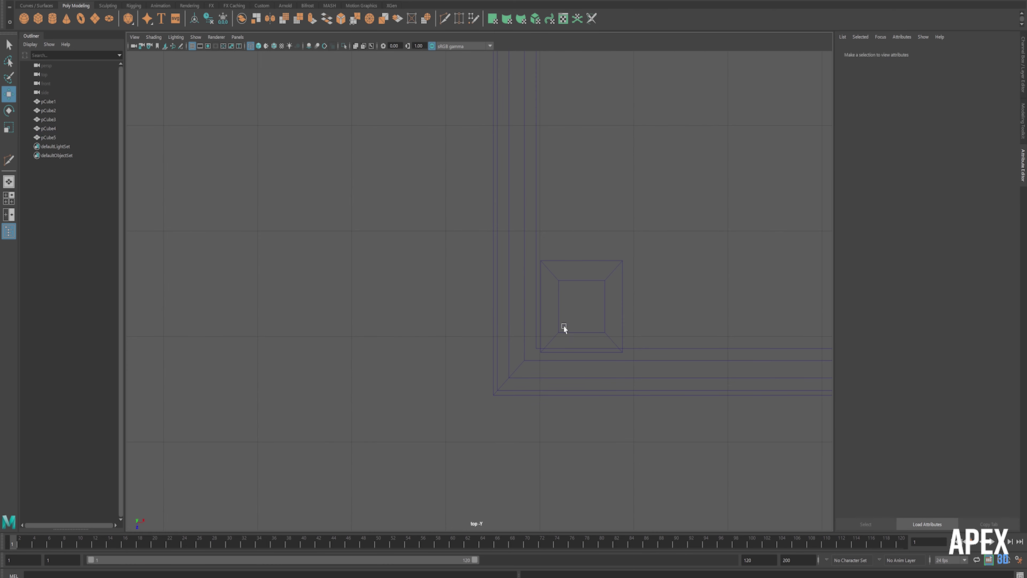
left_click(596, 320)
scroll(611, 322, "down", 3)
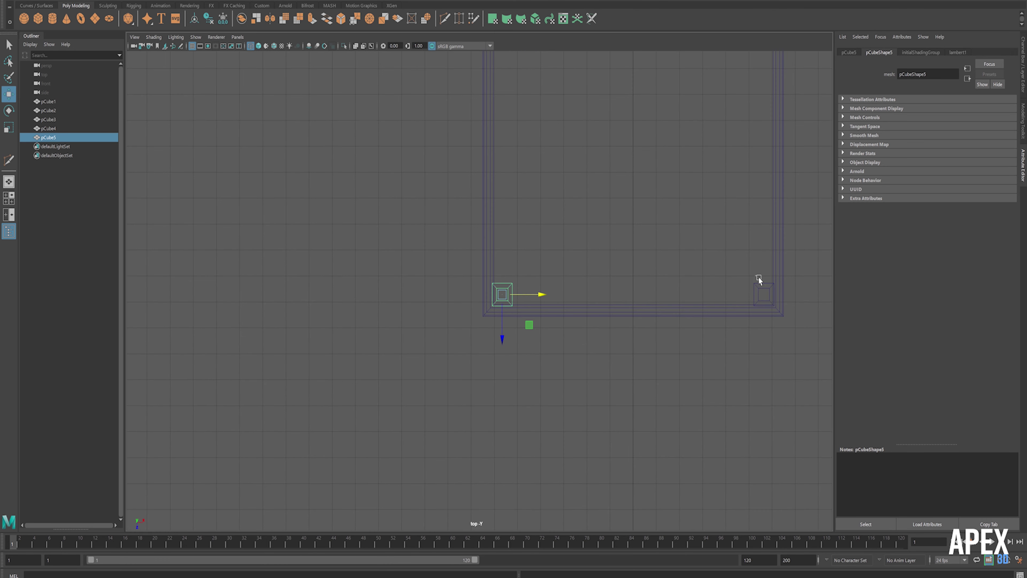
key("ctrl+d")
key("ctrl+d")
Move the copied legs to the remaining corners and check them in perspective
mouse_move(710, 456)
left_mouse_down()
mouse_move(709, 102)
mouse_move(683, 373)
left_mouse_up()
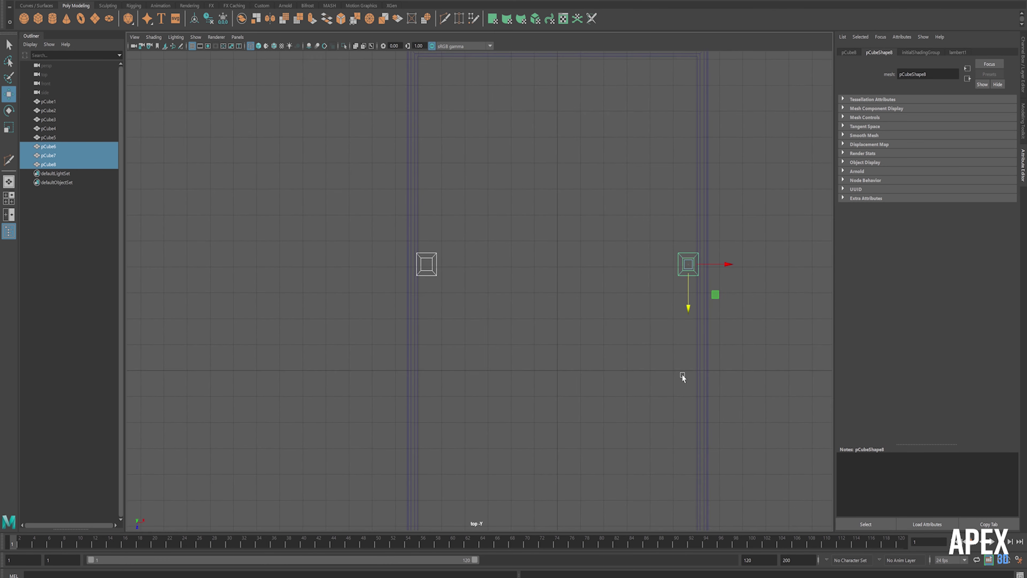
middle_click_drag(684, 374, 635, 333, "alt")
left_click_drag(687, 431, 690, 238)
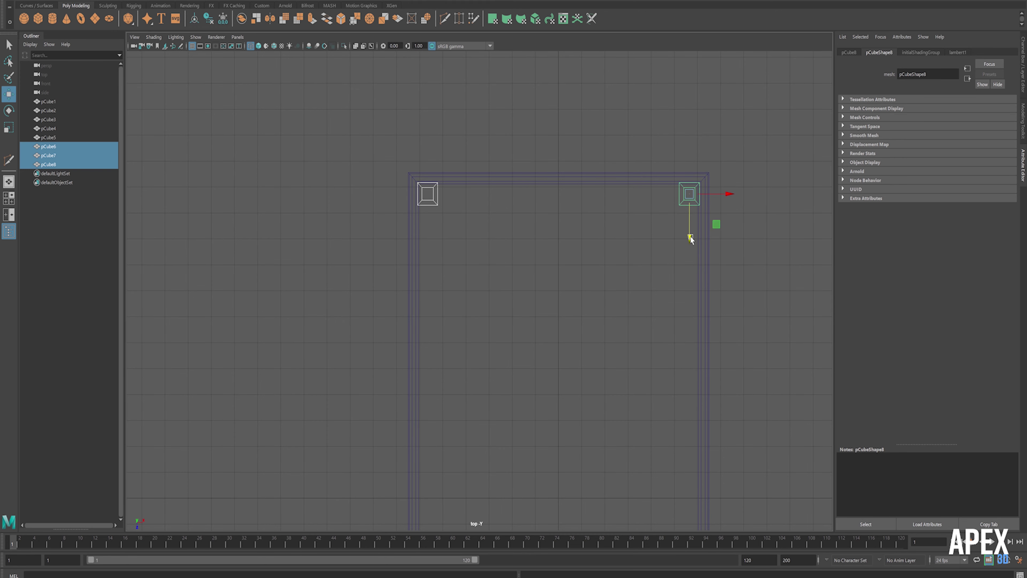
left_click(9, 182)
left_click_drag(566, 317, 538, 299, "alt")
left_click(535, 297)
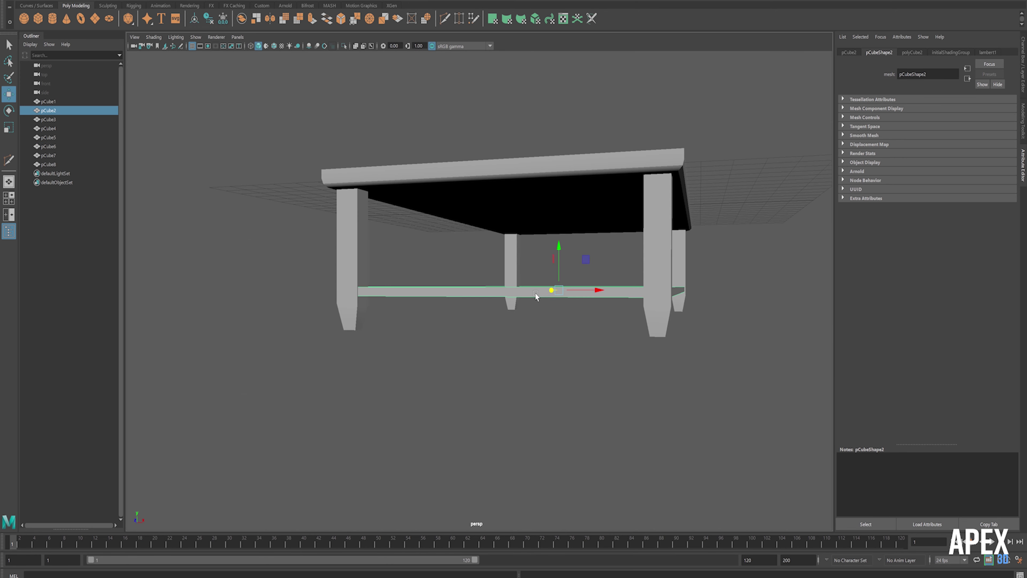
Extrude the shelf's top face twice and scale it inward to form a border inset
mouse_move(564, 261)
left_mouse_down()
mouse_move(574, 279)
mouse_move(586, 262)
mouse_move(421, 321)
left_mouse_up()
right_click_drag(394, 316, 426, 323)
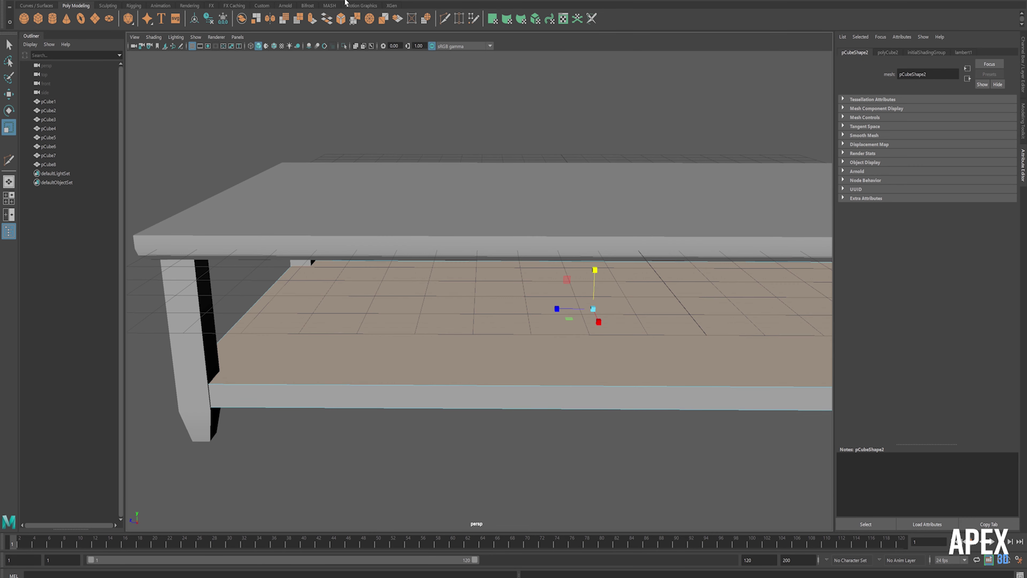
left_click(314, 23)
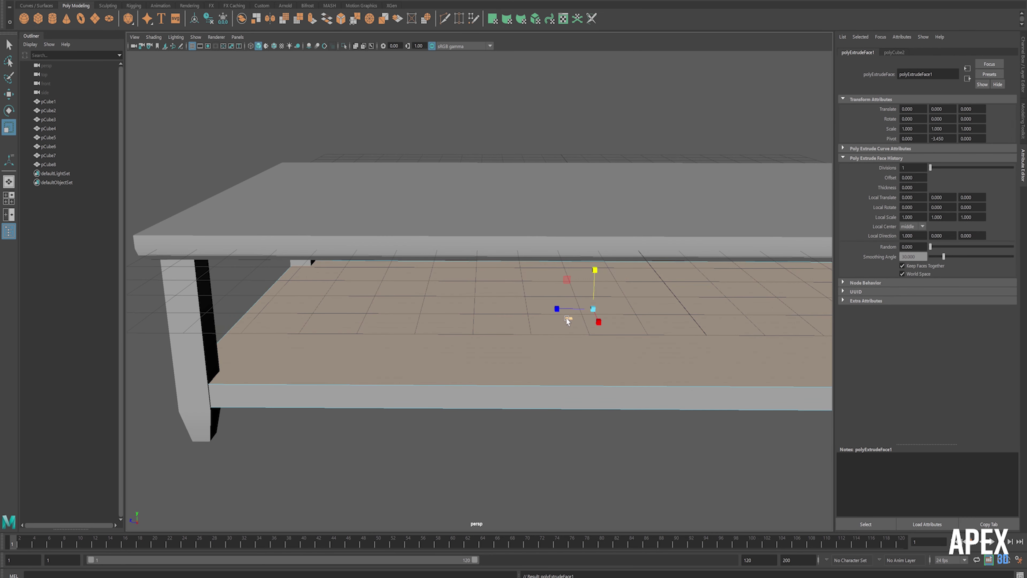
left_click(567, 319)
key("ctrl+e")
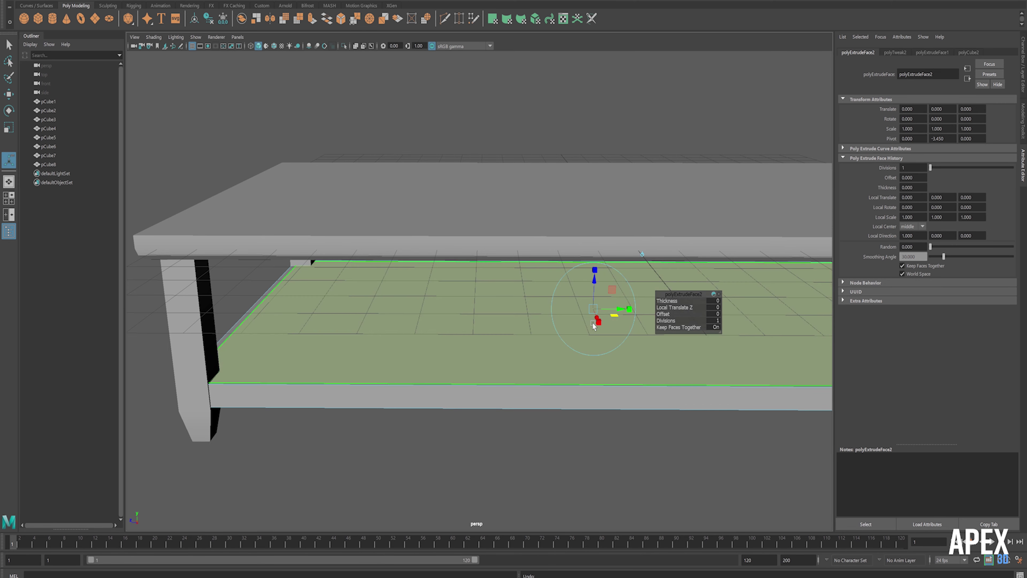
key("r")
left_click(567, 318)
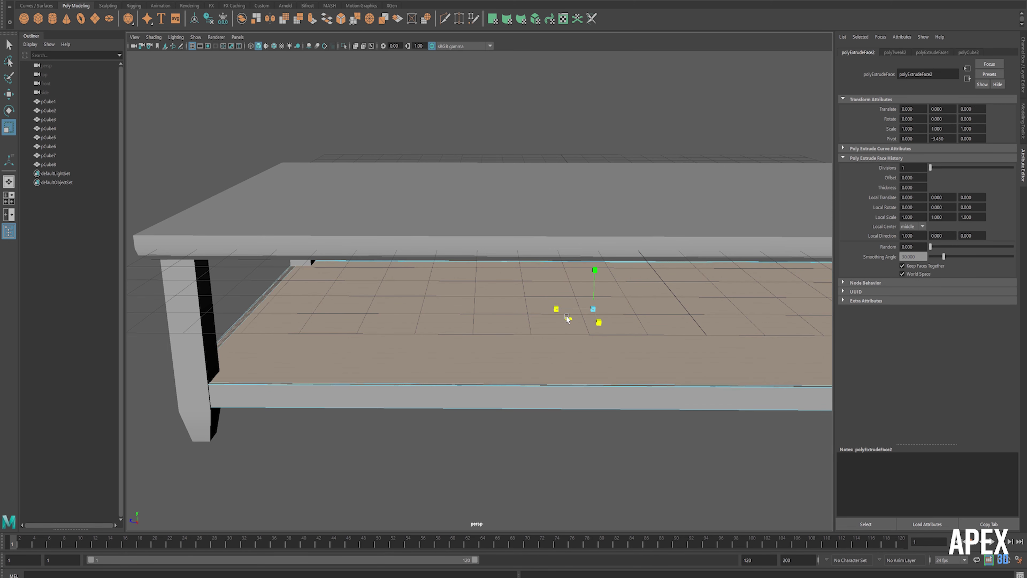
left_click(568, 318)
Extrude the inset shelf faces with Thickness -0.05 to recess them
key("F10")
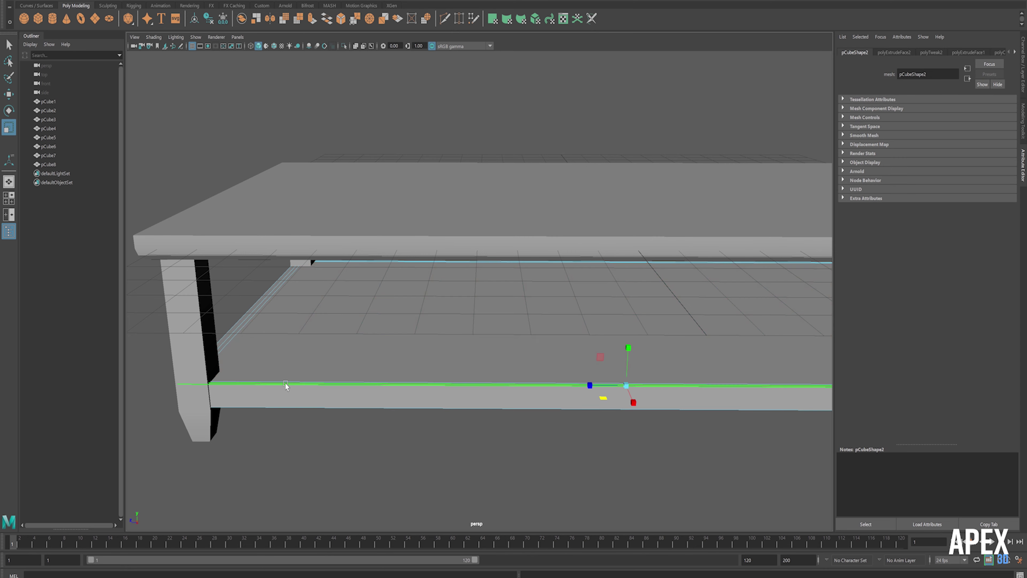
left_click_drag(284, 382, 293, 409, "alt")
left_click(312, 473)
mouse_move(312, 473)
left_mouse_down("alt")
mouse_move(253, 342)
mouse_move(458, 355)
mouse_move(542, 396)
left_mouse_up("alt")
scroll(542, 400, "up", 5)
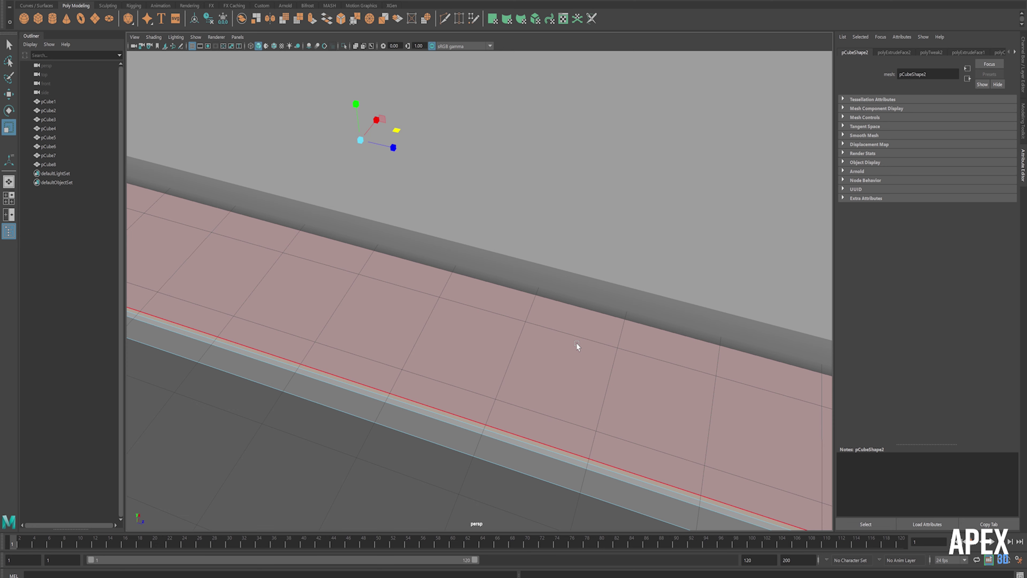
left_click(340, 18)
mouse_move(435, 326)
left_mouse_down("alt")
mouse_move(523, 326)
mouse_move(500, 339)
left_mouse_up("alt")
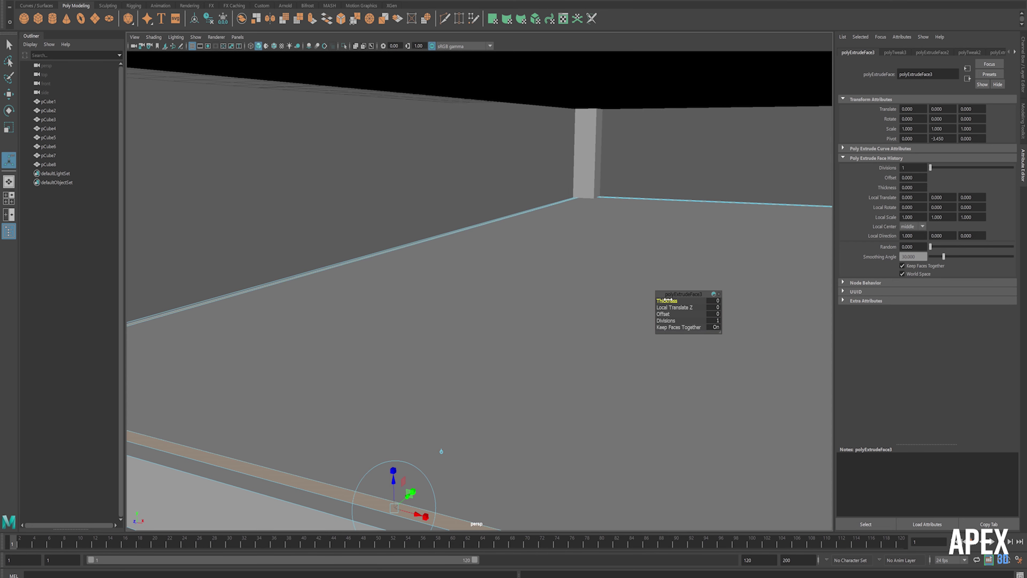
left_click_drag(667, 300, 657, 305)
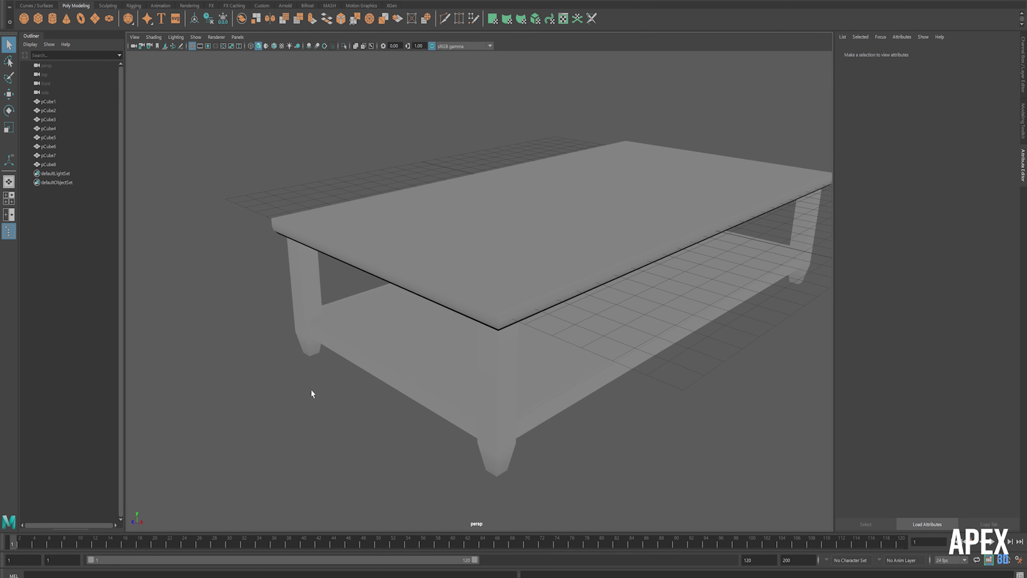
Enable Screen-space Ambient Occlusion in the Viewport 2.0 renderer settings
left_click(157, 39)
left_click(259, 61)
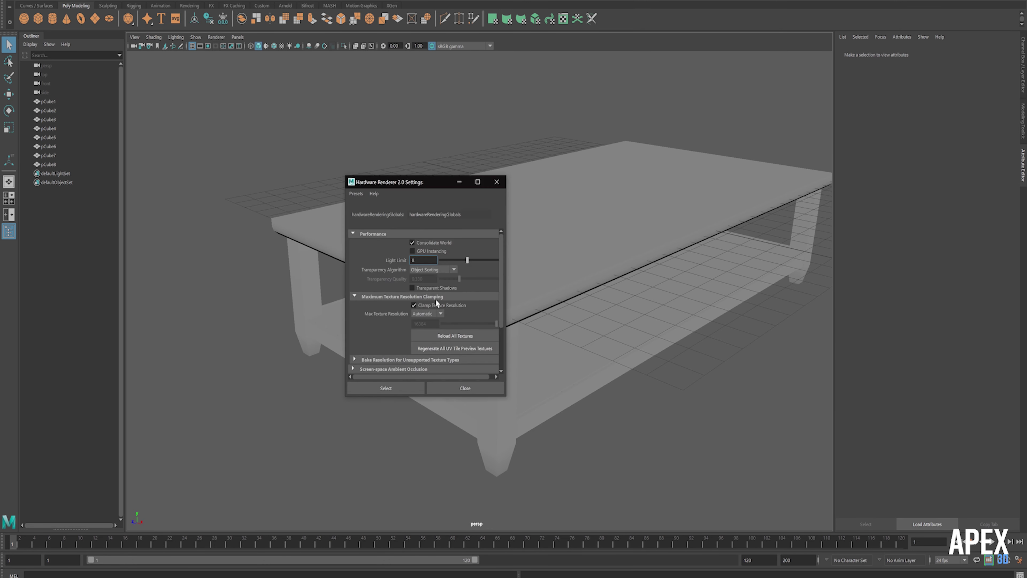
left_click(401, 307)
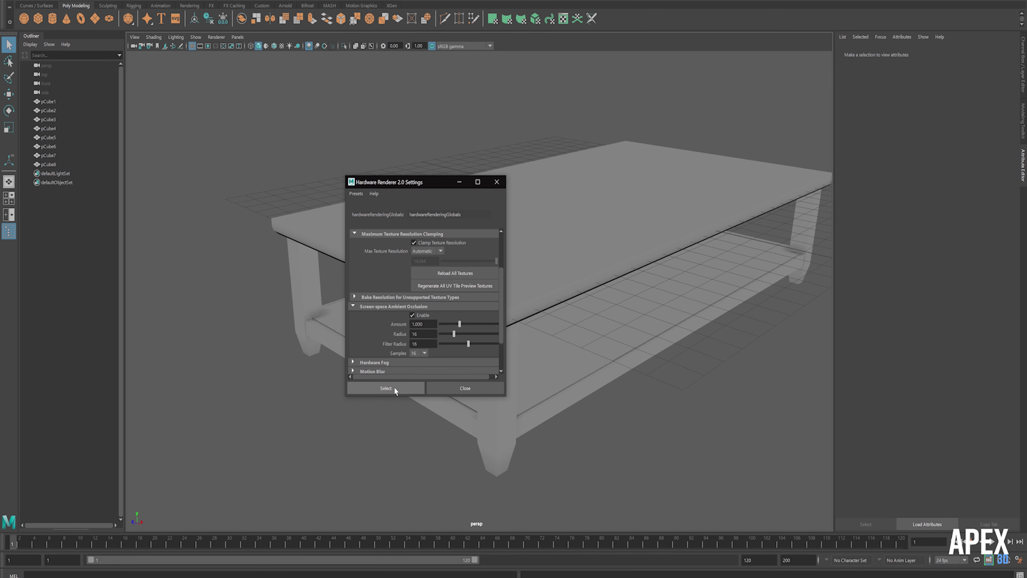
left_click(385, 388)
left_click(457, 387)
mouse_move(560, 390)
left_mouse_down("alt")
mouse_move(418, 424)
mouse_move(2, 83)
left_mouse_up("alt")
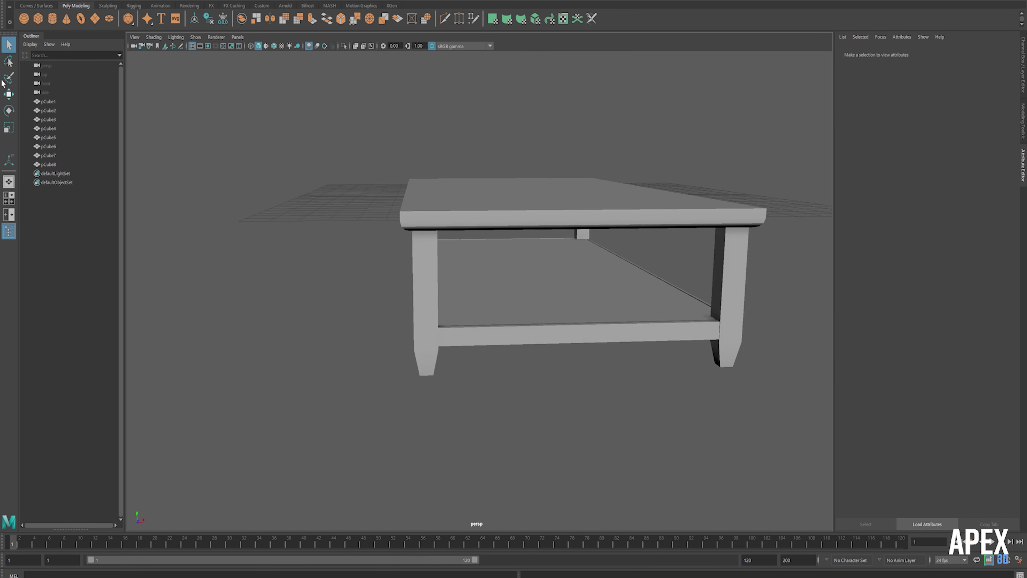
Create a thin beam, rotate it diagonally between one end's legs, and duplicate it
key("g")
left_click_drag(516, 204, 452, 176, "alt")
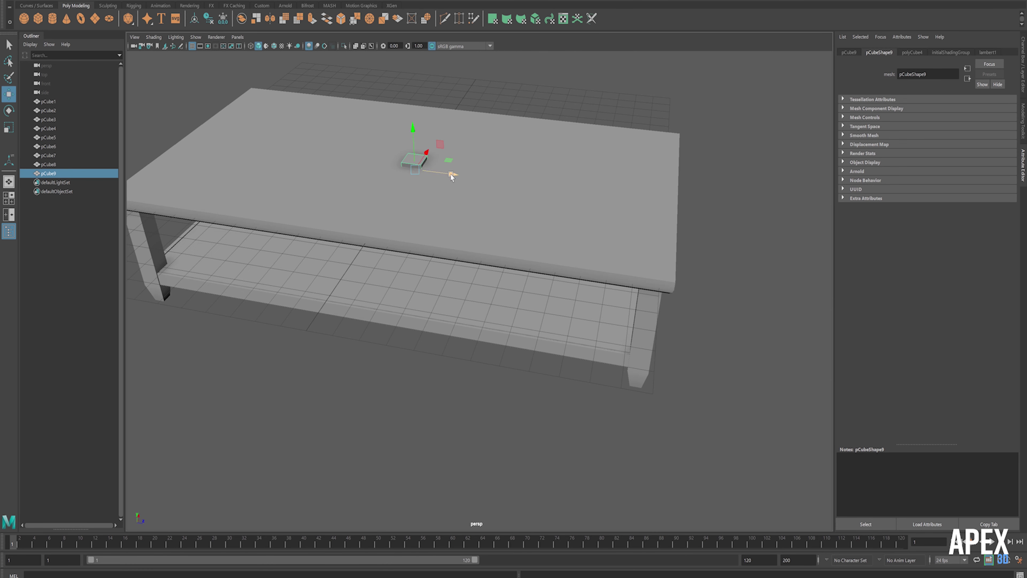
key("w")
mouse_move(668, 204)
left_mouse_down("alt")
mouse_move(584, 186)
mouse_move(585, 258)
mouse_move(961, 288)
left_mouse_up("alt")
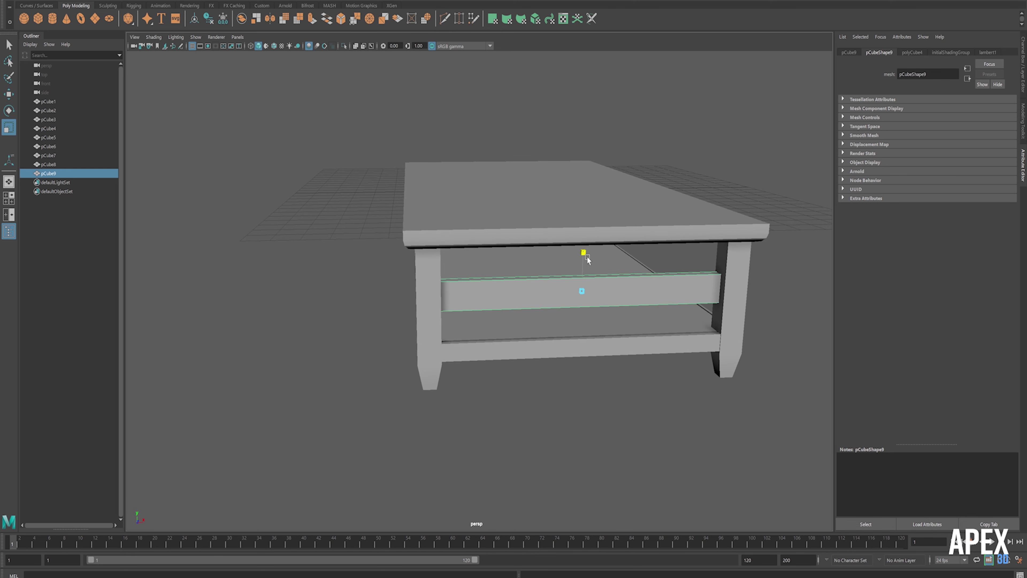
mouse_move(588, 260)
left_mouse_down()
mouse_move(587, 279)
mouse_move(465, 348)
mouse_move(506, 292)
mouse_move(520, 301)
mouse_move(430, 285)
mouse_move(449, 267)
mouse_move(423, 344)
left_mouse_up()
key("w")
key("e")
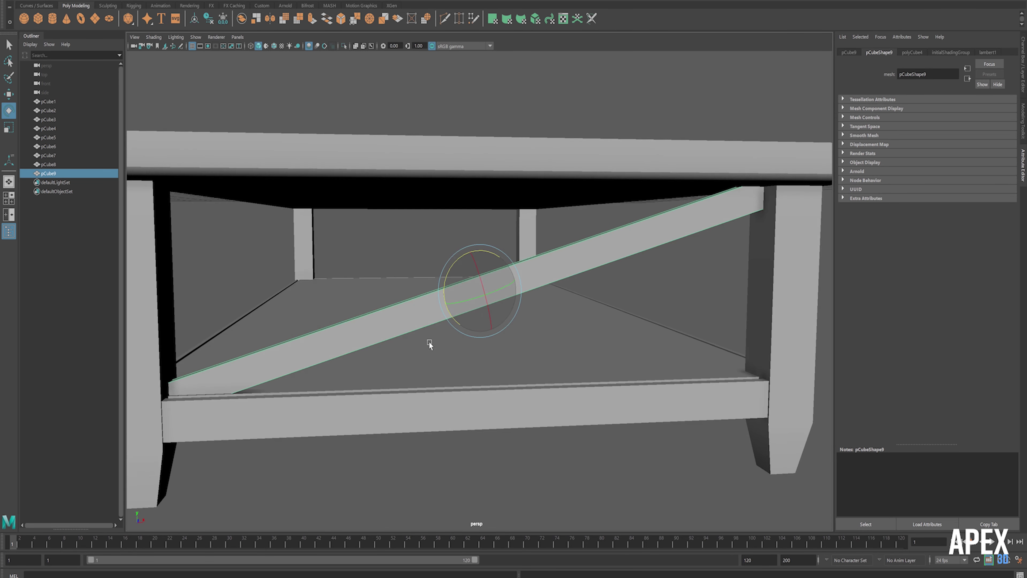
scroll(511, 279, "down", 3)
key("w")
mouse_move(479, 271)
left_mouse_down()
mouse_move(468, 248)
mouse_move(410, 323)
mouse_move(390, 313)
mouse_move(528, 295)
mouse_move(515, 300)
left_mouse_up()
key("ctrl+d")
Check the braces in wireframe, select both crossing beams and duplicate them
key("4")
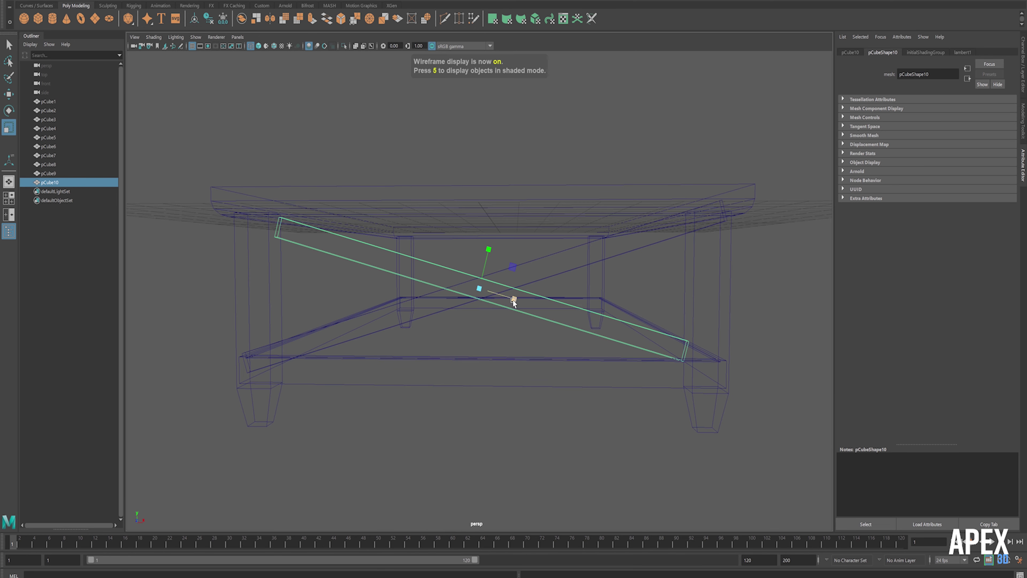
left_click(529, 281)
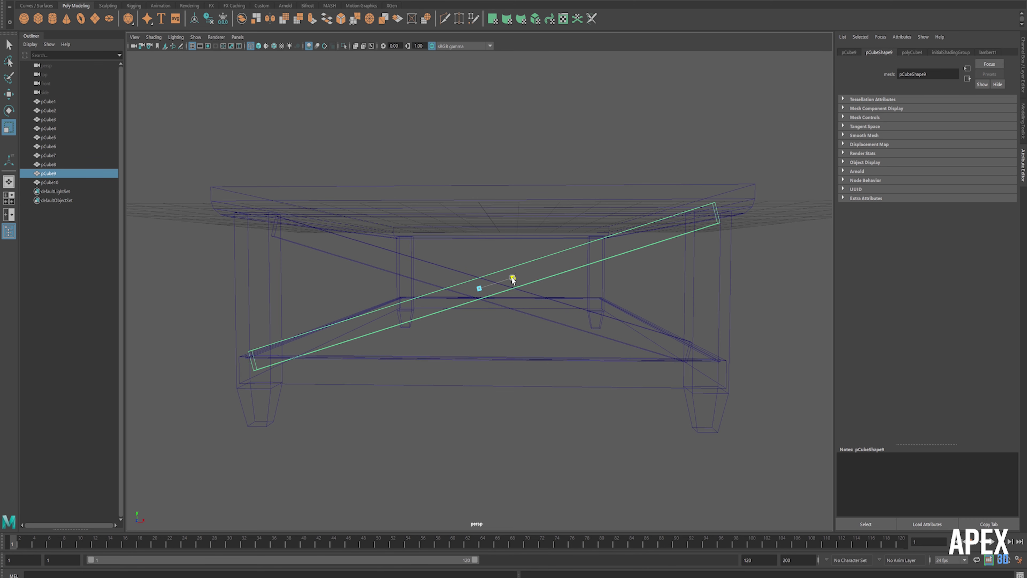
key("5")
left_click_drag(504, 281, 476, 354, "alt")
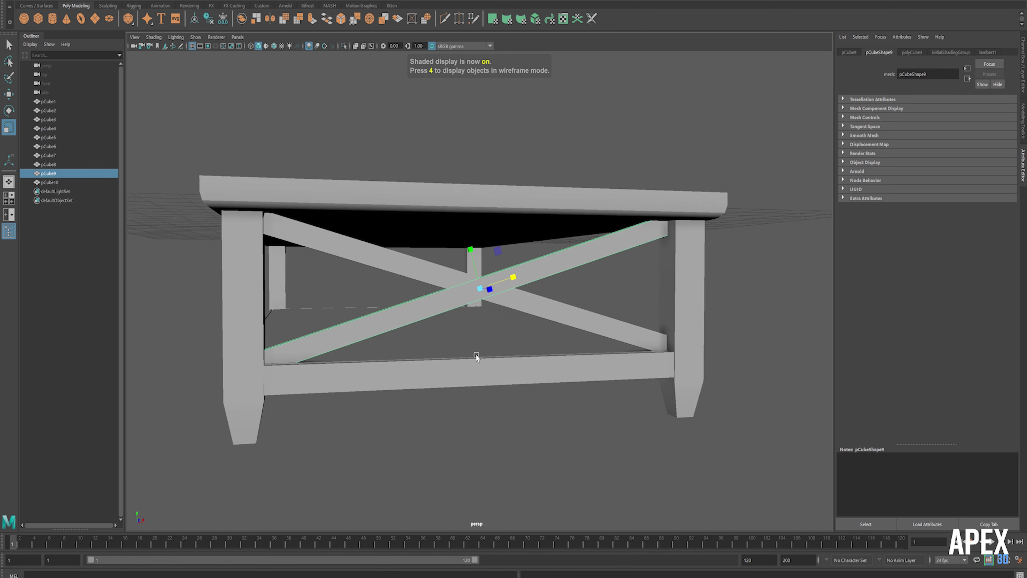
left_click(330, 244)
left_click(582, 317)
mouse_move(514, 299)
left_mouse_down("alt")
mouse_move(465, 333)
mouse_move(440, 337)
left_mouse_up("alt")
left_click(372, 314, "shift")
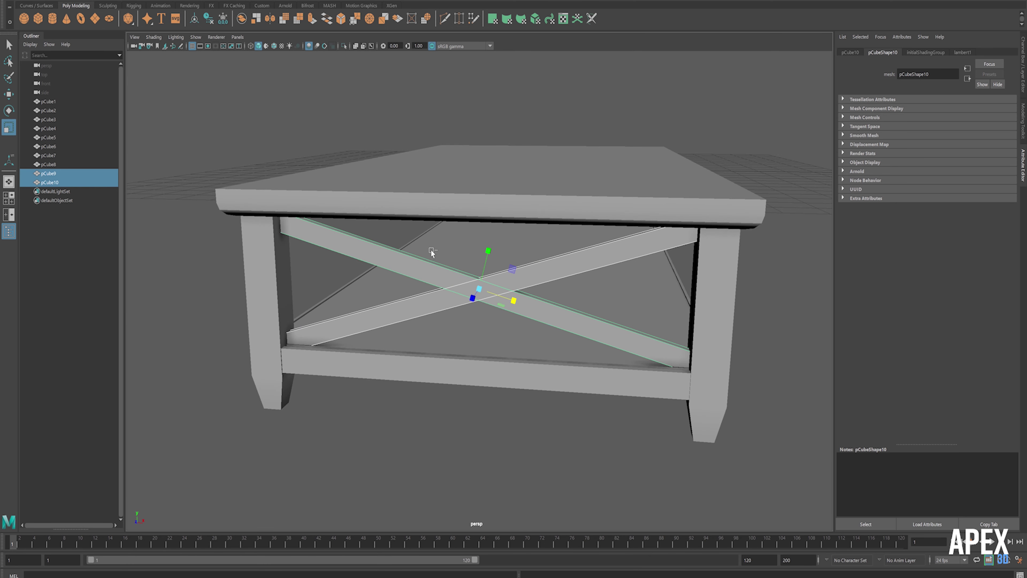
key("ctrl+d")
Move the duplicated X brace toward the table's opposite end
mouse_move(423, 259)
left_mouse_down("alt")
mouse_move(570, 301)
mouse_move(446, 282)
left_mouse_up("alt")
key("w")
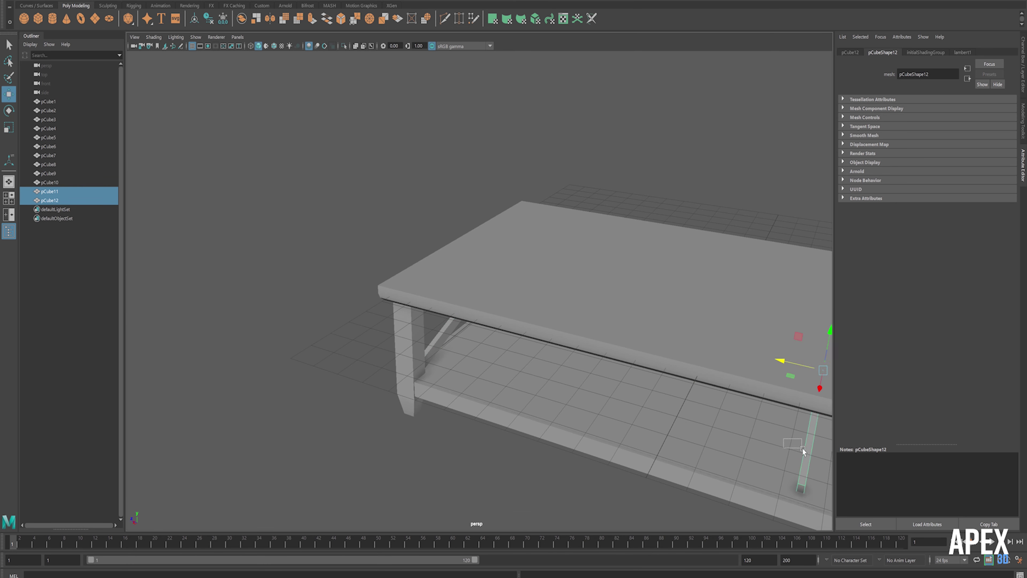
mouse_move(802, 447)
left_mouse_down("alt")
mouse_move(466, 383)
mouse_move(534, 316)
mouse_move(619, 275)
mouse_move(481, 292)
mouse_move(730, 296)
mouse_move(561, 344)
left_mouse_up("alt")
scroll(479, 291, "down", 2)
scroll(711, 297, "up", 3)
scroll(562, 342, "down", 3)
left_click(548, 301)
scroll(476, 260, "down", 3)
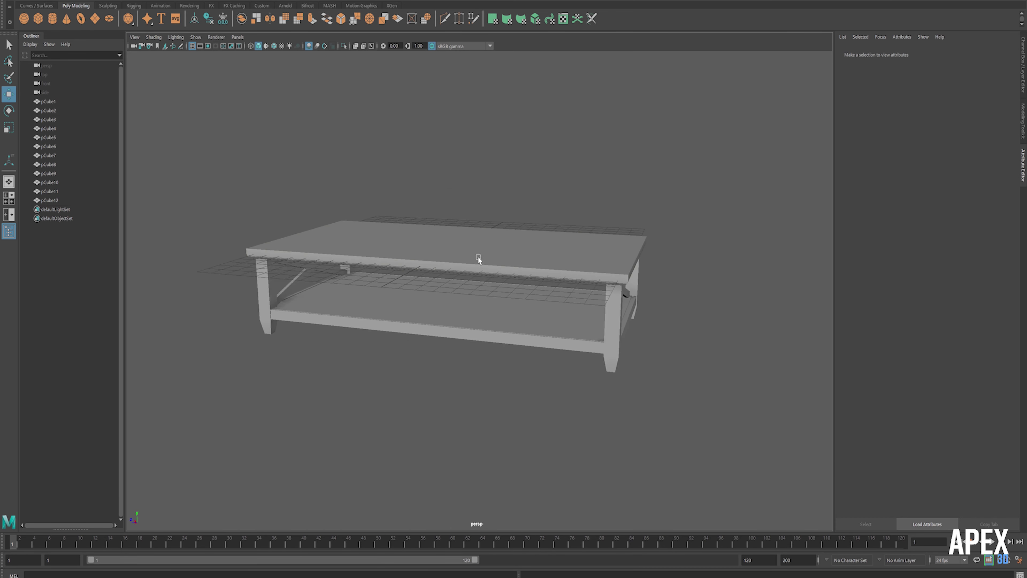
left_click(476, 259)
scroll(477, 259, "up", 5)
Cut two corner-to-corner diagonals across the tabletop's top face with Multi-Cut
mouse_move(476, 259)
left_mouse_down("alt")
mouse_move(513, 263)
mouse_move(428, 270)
mouse_move(400, 243)
left_mouse_up("alt")
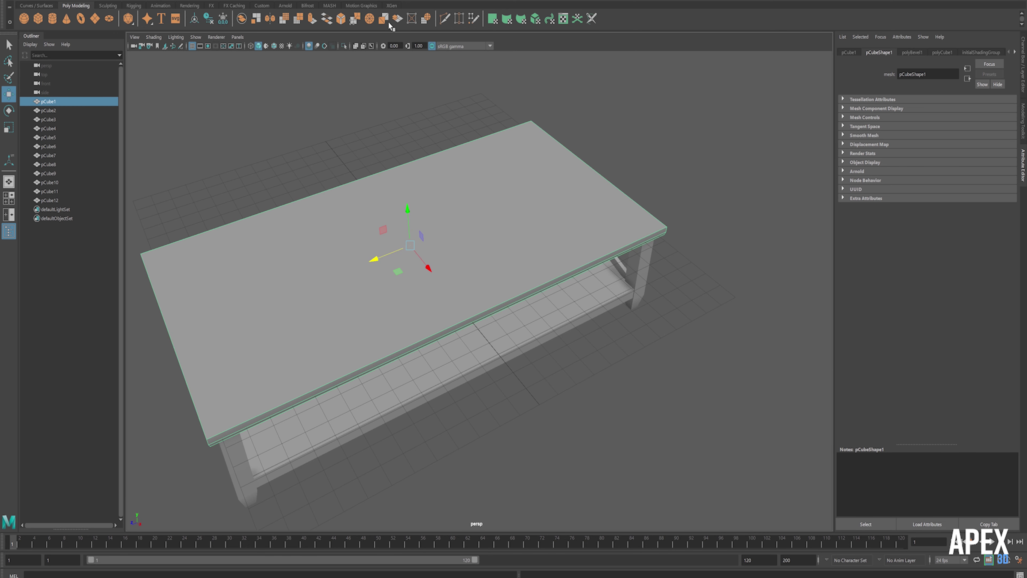
left_click(444, 18)
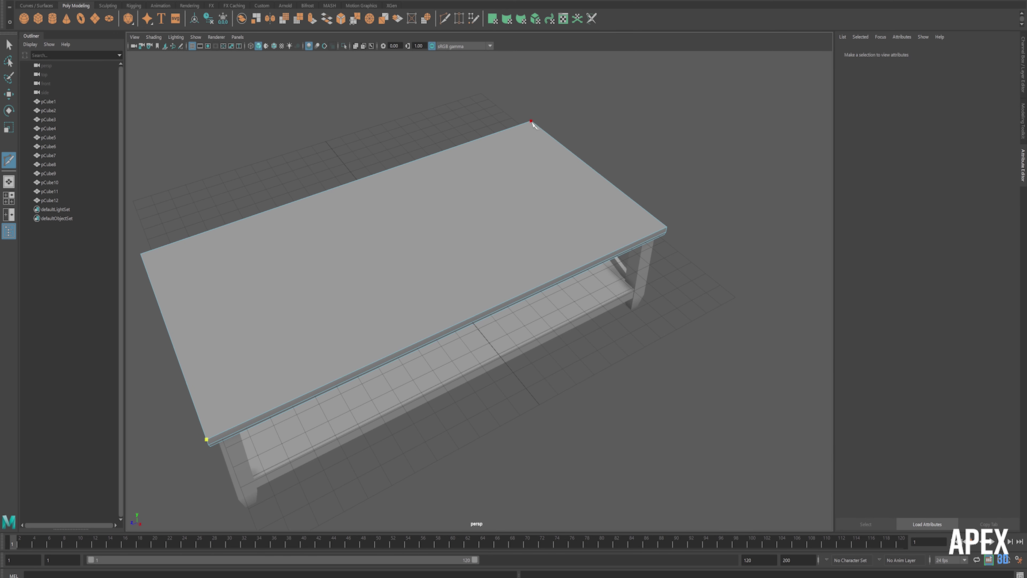
left_click(533, 160)
left_click_drag(532, 160, 593, 196, "alt")
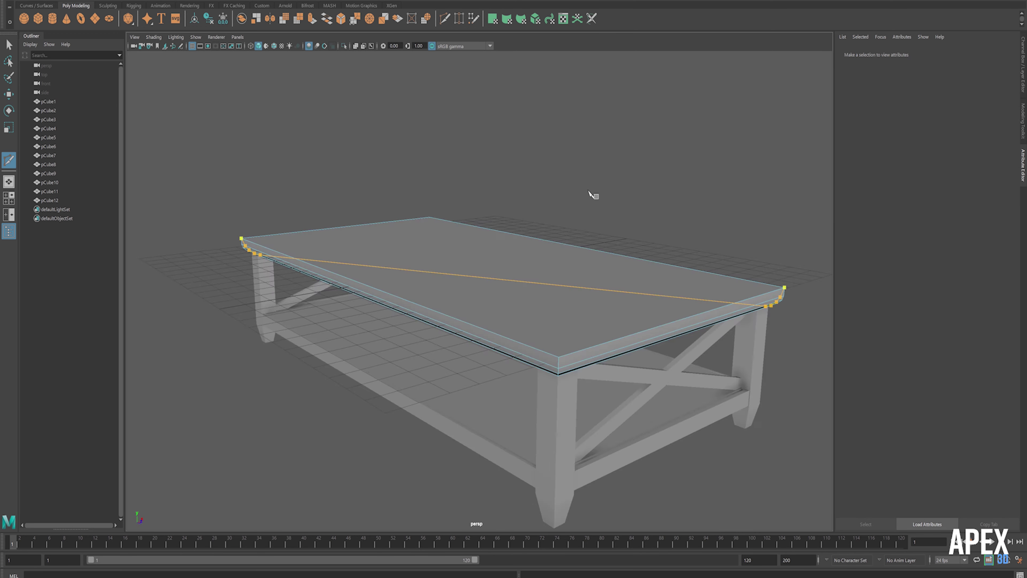
key("ctrl+z")
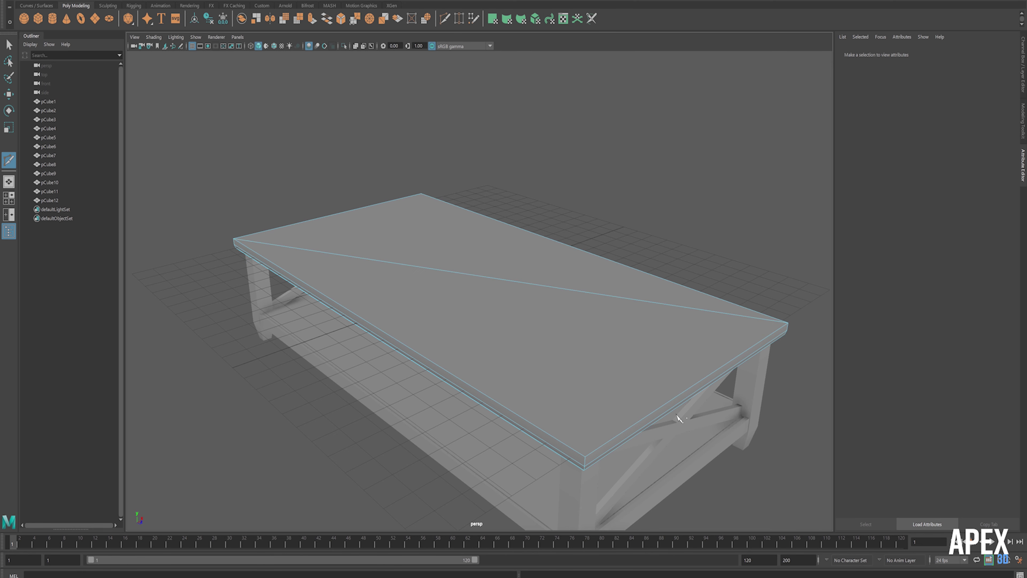
key("Return")
scroll(676, 259, "down", 3)
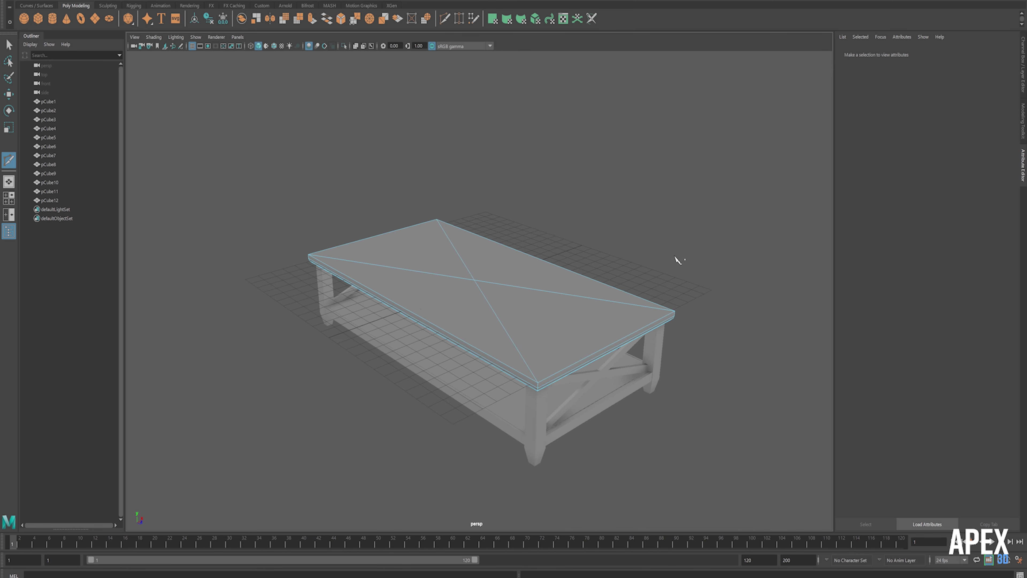
right_click_drag(436, 289, 463, 286)
Select all the table pieces in the Outliner and combine them into one mesh
key("w")
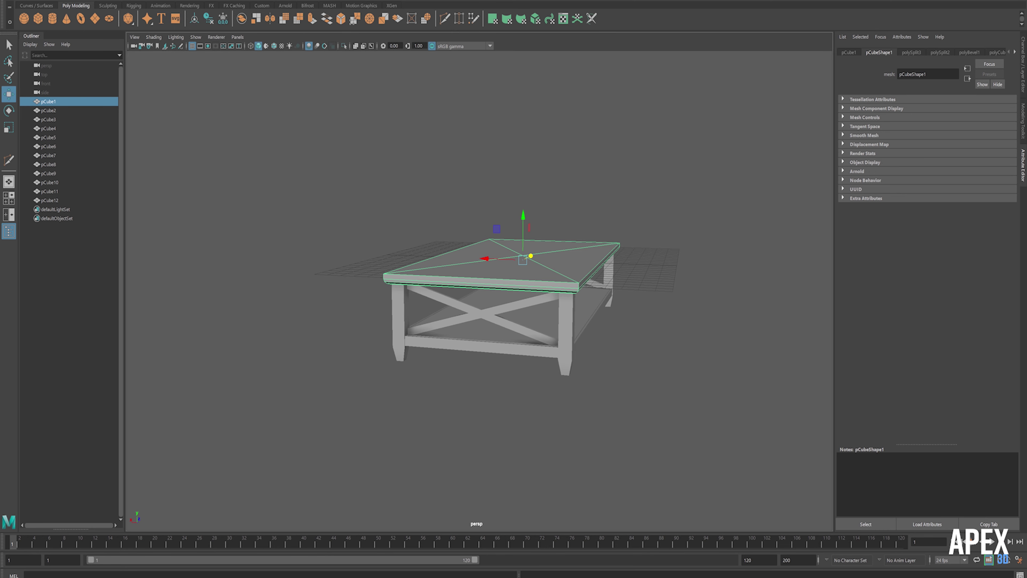
left_click(323, 12)
left_click(605, 27)
left_click_drag(53, 201, 52, 102)
left_click(139, 2)
left_click(172, 14)
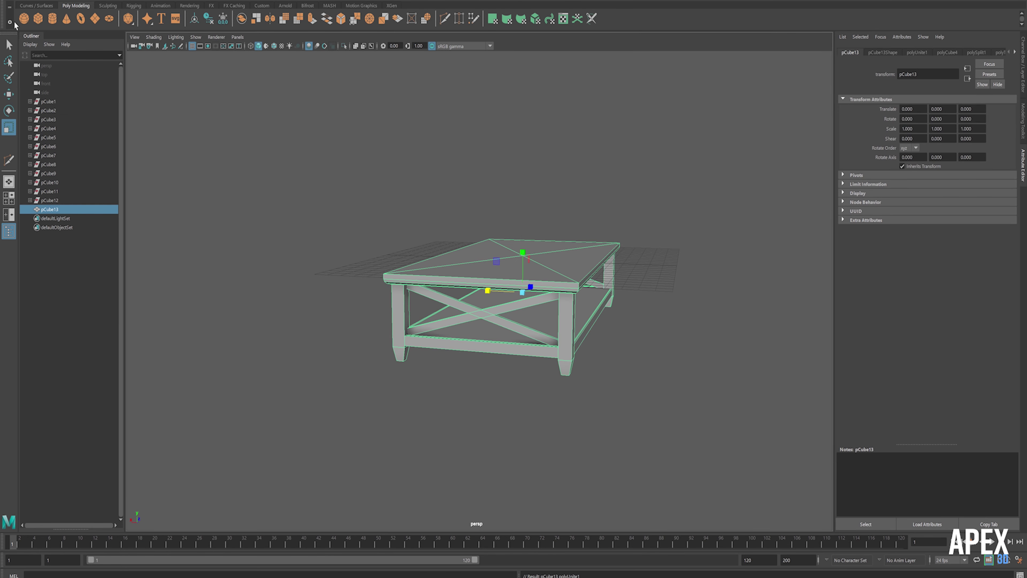
left_click(12, 1)
left_click(63, 430)
left_click(48, 206)
Delete all construction history by type and begin renaming the mesh to 'table'
left_click(29, 1)
left_click(129, 108)
scroll(386, 225, "up", 1)
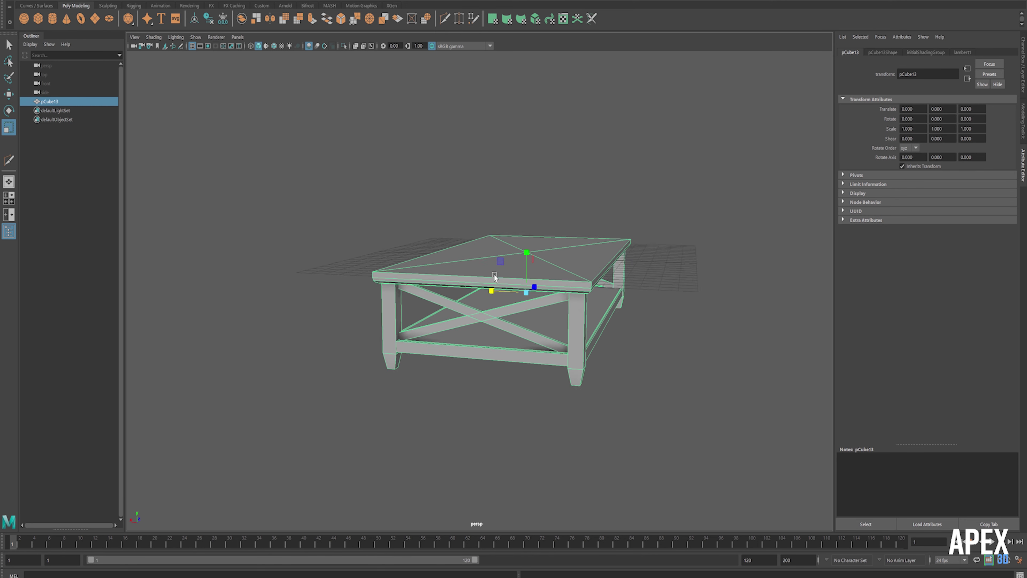
scroll(510, 261, "up", 1)
left_click(28, 2)
mouse_move(49, 95)
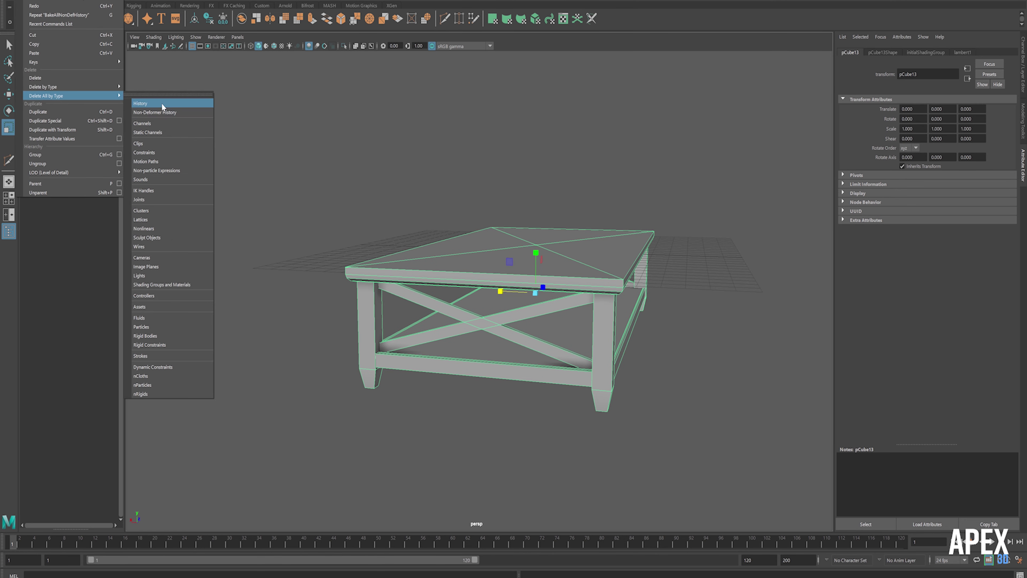
left_click(161, 103)
left_click_drag(389, 329, 454, 308, "alt")
double_click(50, 101)
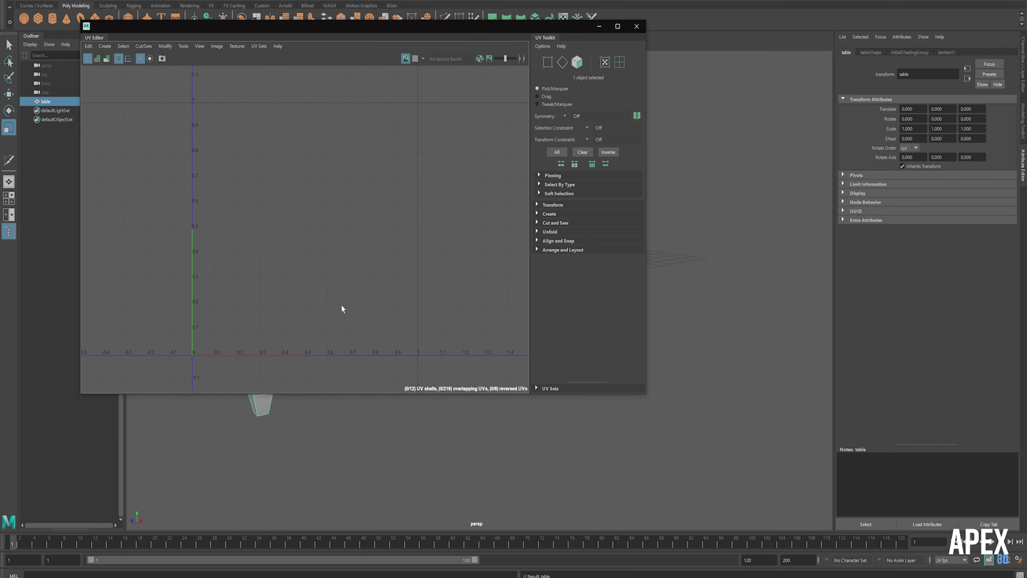
Apply automatic UVs to the table and spread four large UV shells apart
left_click(301, 2)
left_click(319, 38)
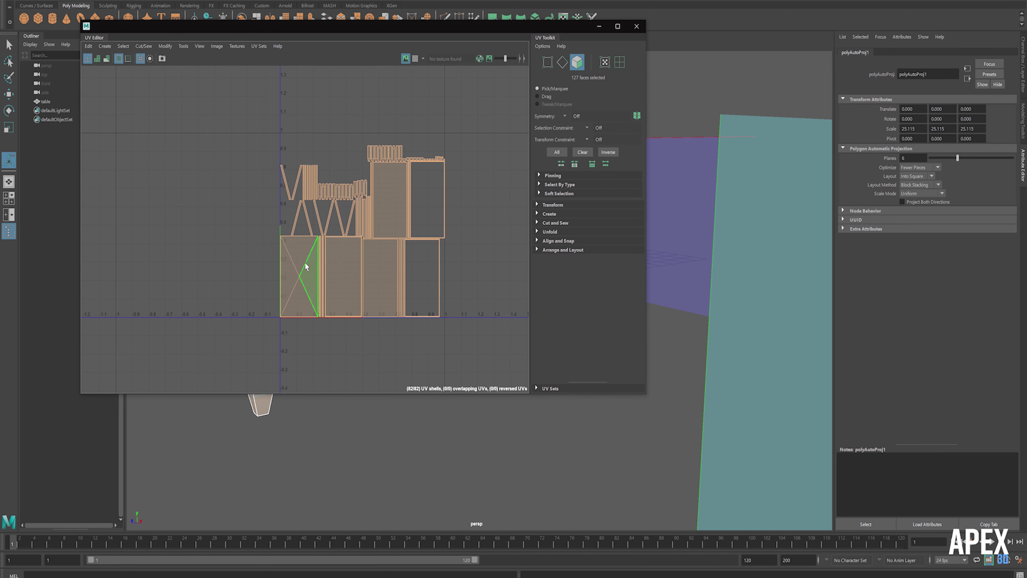
right_click_drag(305, 262, 290, 290)
key("w")
left_click_drag(299, 277, 176, 214)
left_click(339, 268)
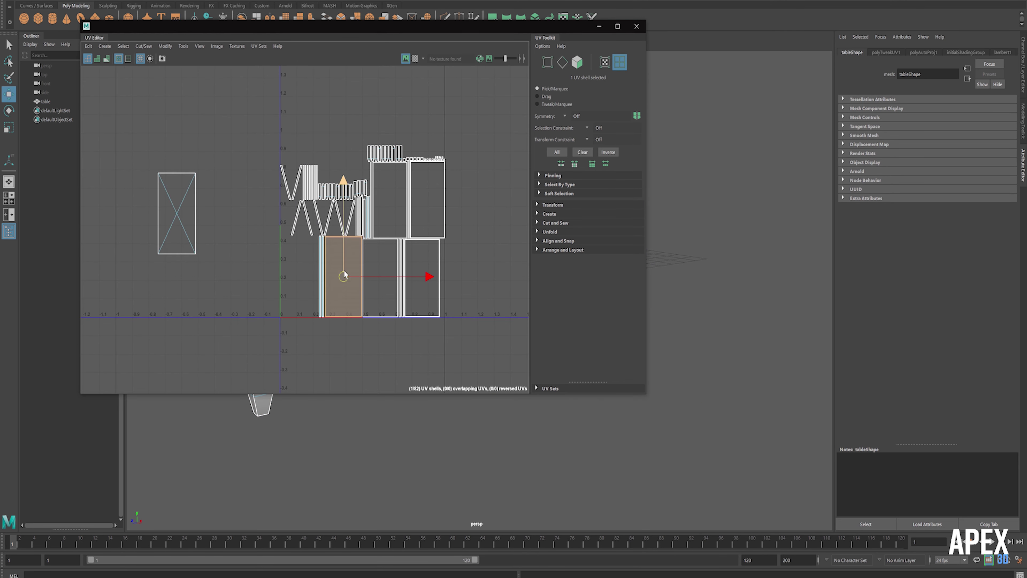
left_click_drag(340, 275, 199, 311)
left_click(389, 203)
left_click_drag(389, 202, 503, 222)
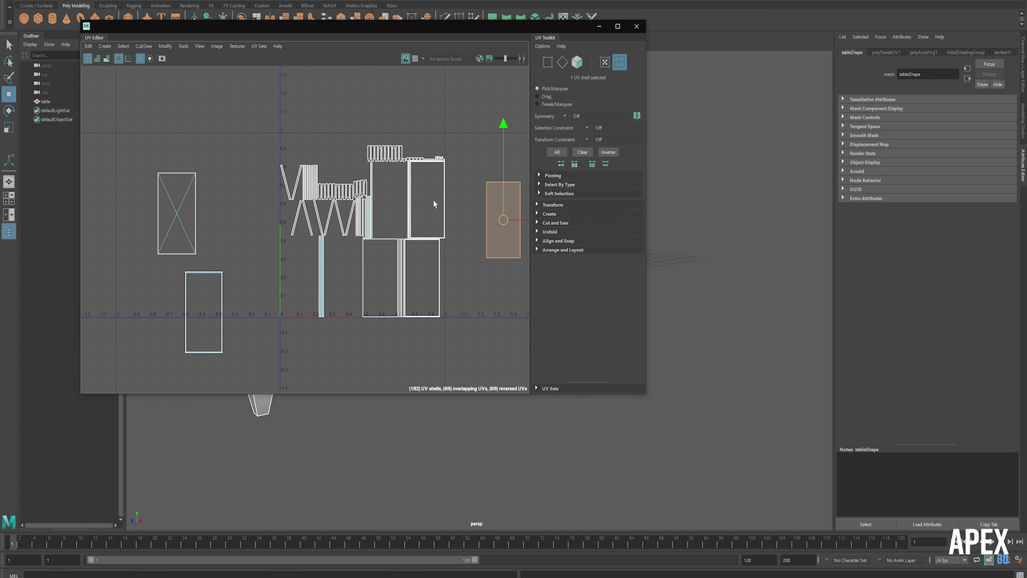
left_click(387, 272)
left_click_drag(387, 272, 495, 297)
left_click(371, 248)
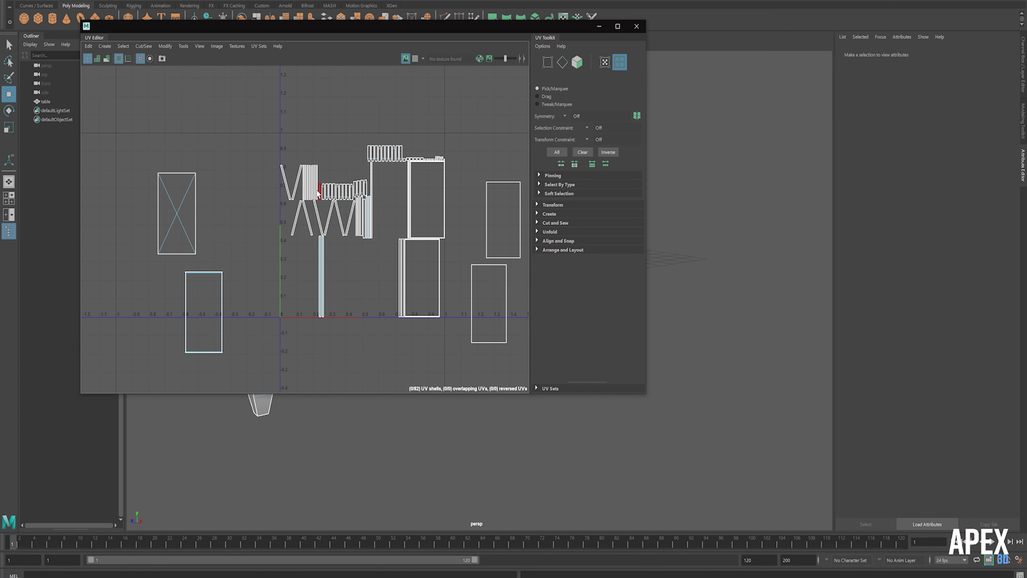
Sew the thin strip shells' edges together and pick a seam edge on a leg shell
right_click_drag(318, 194, 323, 165)
scroll(336, 222, "up", 5)
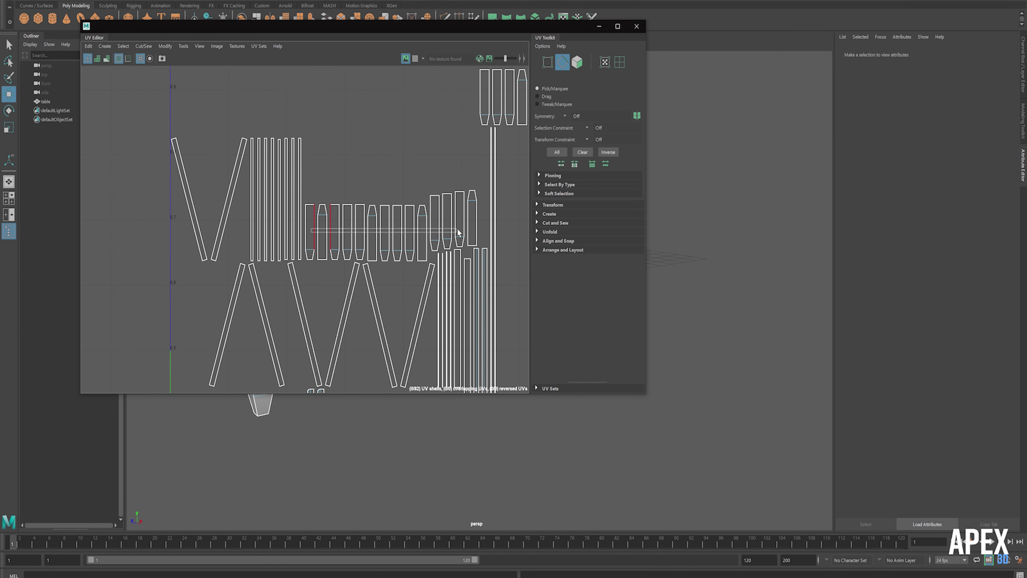
left_click_drag(457, 230, 458, 231)
middle_click_drag(461, 195, 328, 235, "alt")
left_click_drag(376, 139, 380, 146, "shift")
scroll(404, 180, "down", 3)
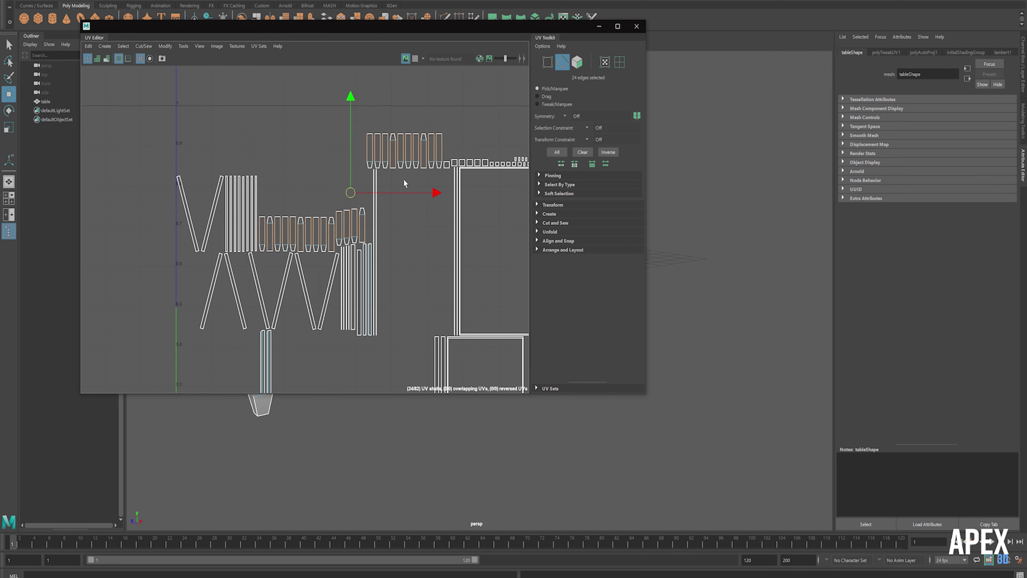
left_click(111, 47)
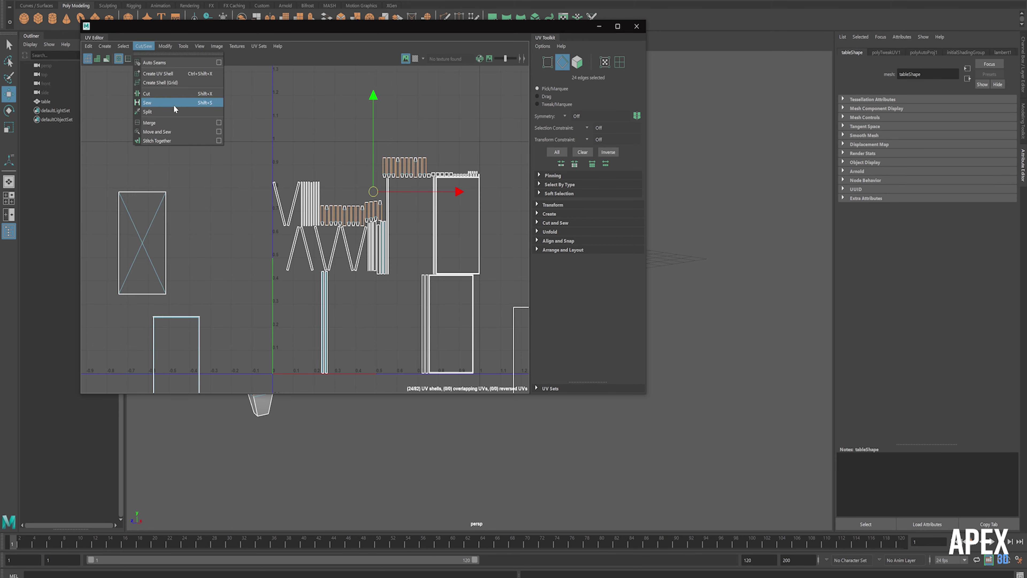
left_click(183, 127)
scroll(363, 229, "up", 5)
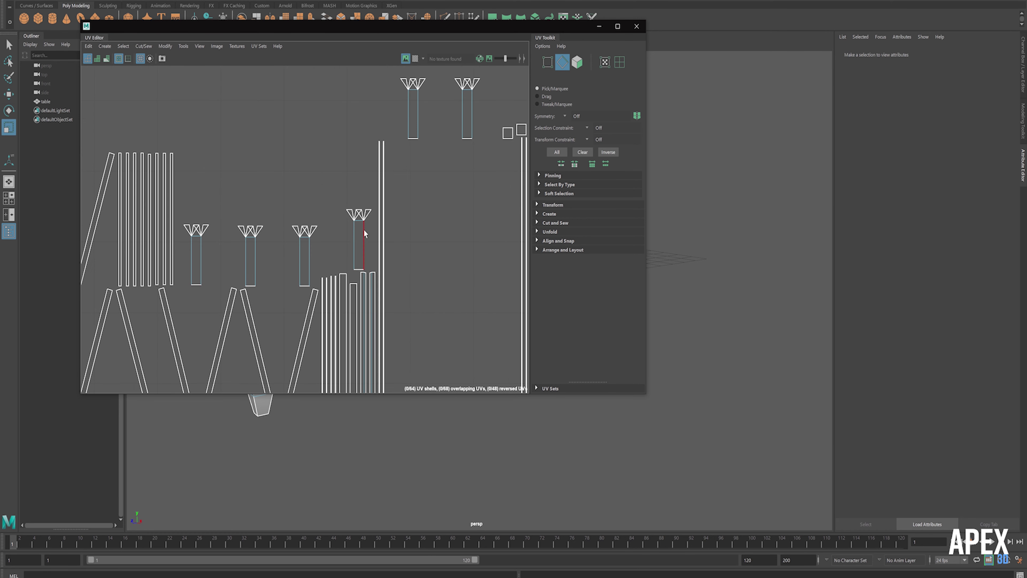
left_click(367, 245)
left_click(597, 26)
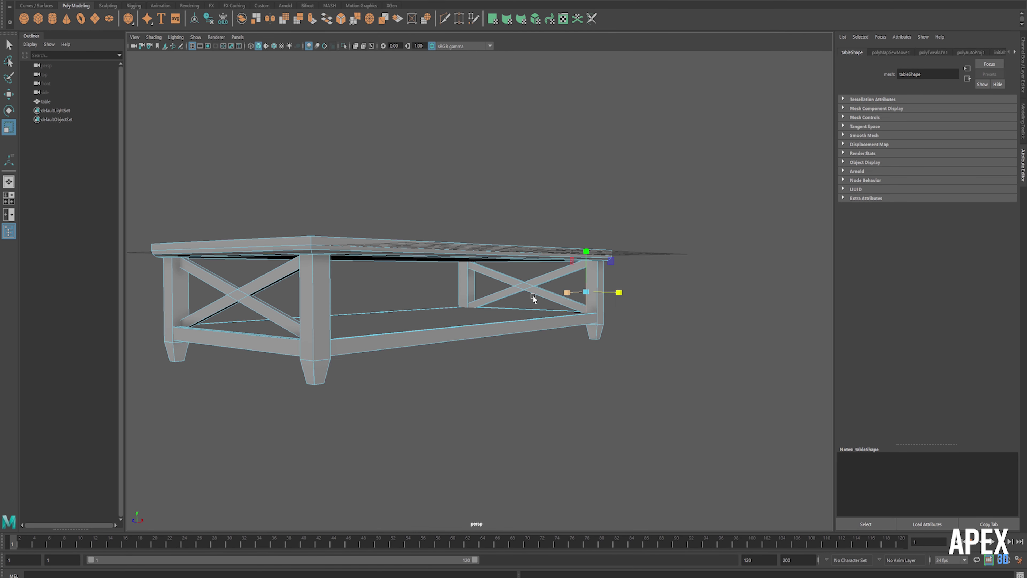
Split the leg UVs along the seam edge and apply a Modify command to the leg shells
left_click_drag(334, 332, 384, 270, "alt")
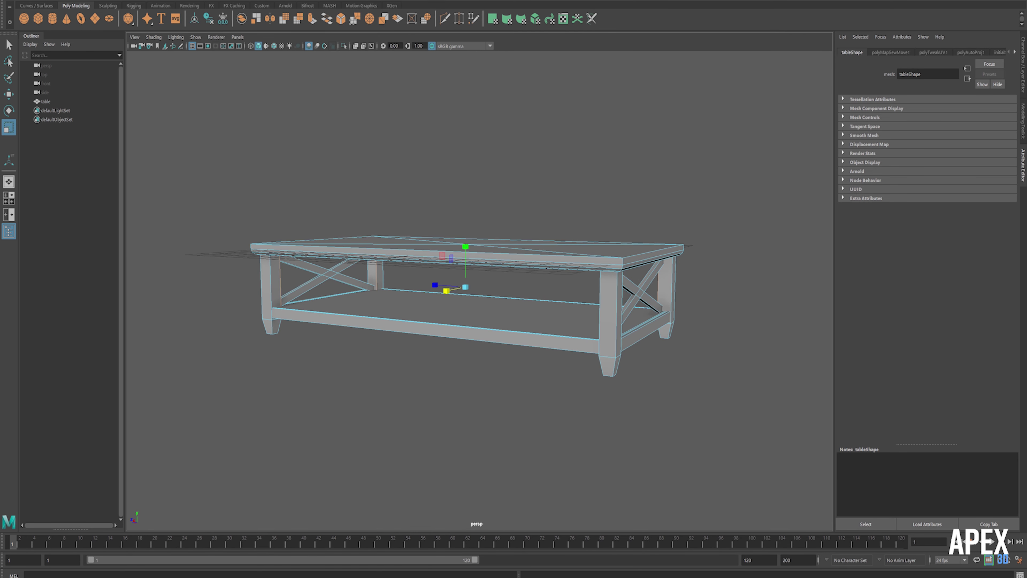
left_click(142, 46)
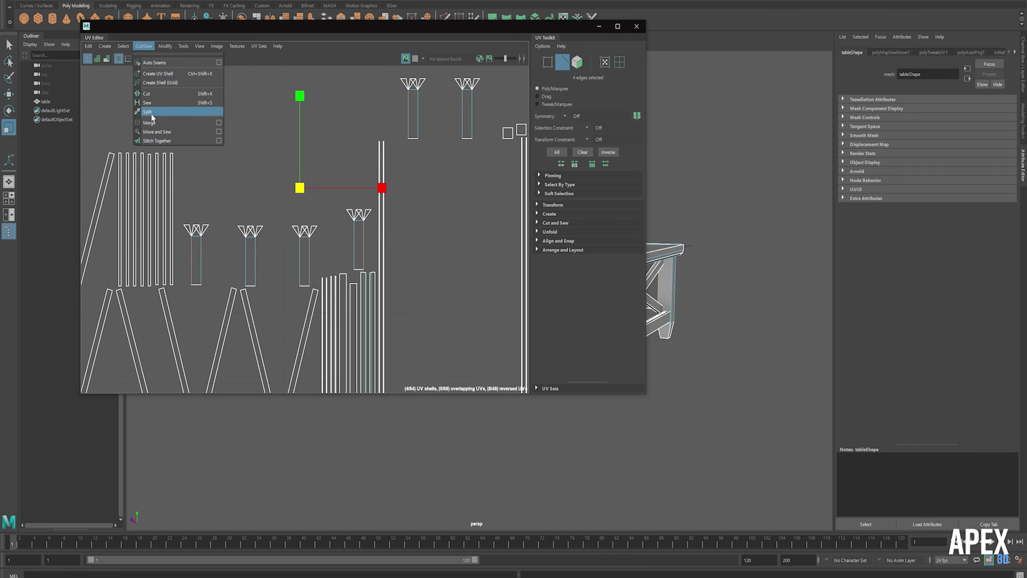
left_click(151, 113)
right_click_drag(250, 266, 184, 249)
left_click(362, 227, "shift")
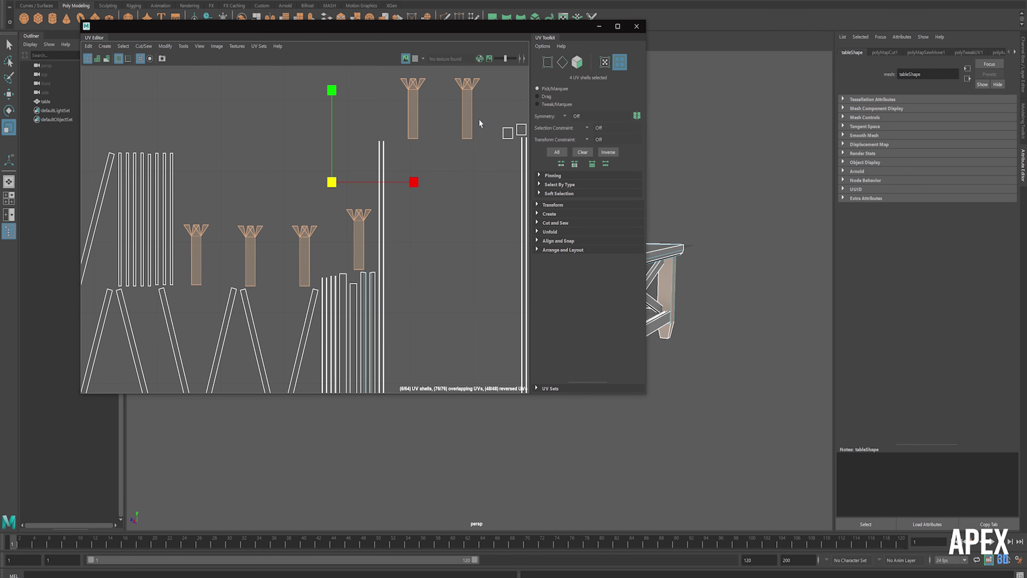
scroll(349, 178, "down", 3)
left_click(165, 46)
left_click(218, 256)
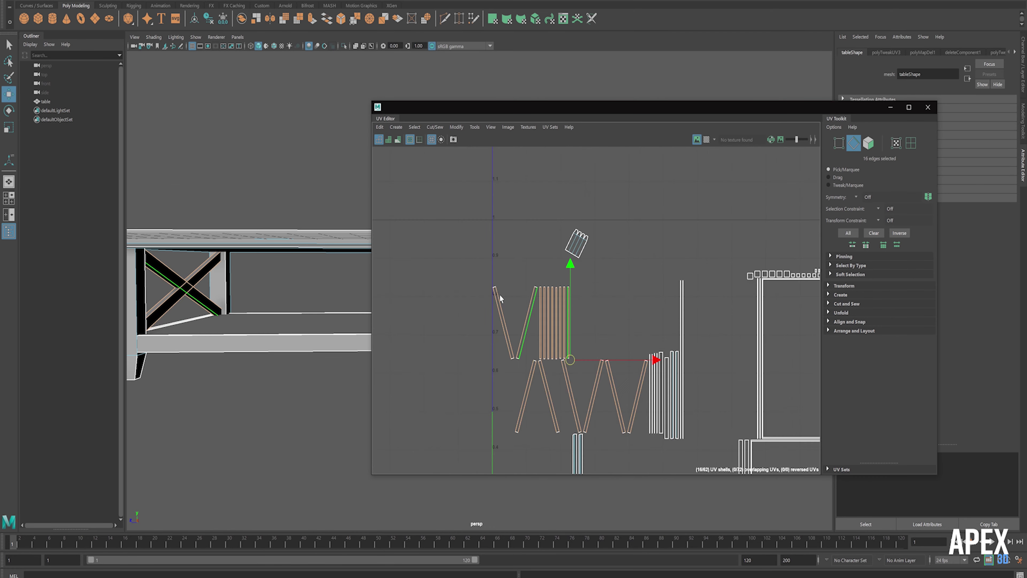
Cut a seam from the edge's context menu and shrink the selected UV shell slightly
right_click(514, 299)
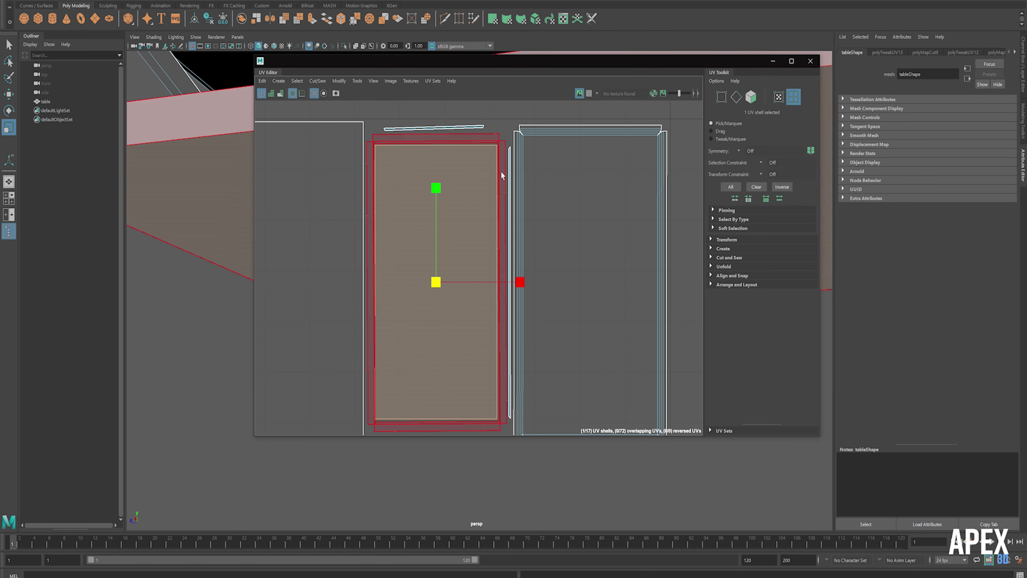
left_click_drag(435, 282, 433, 284)
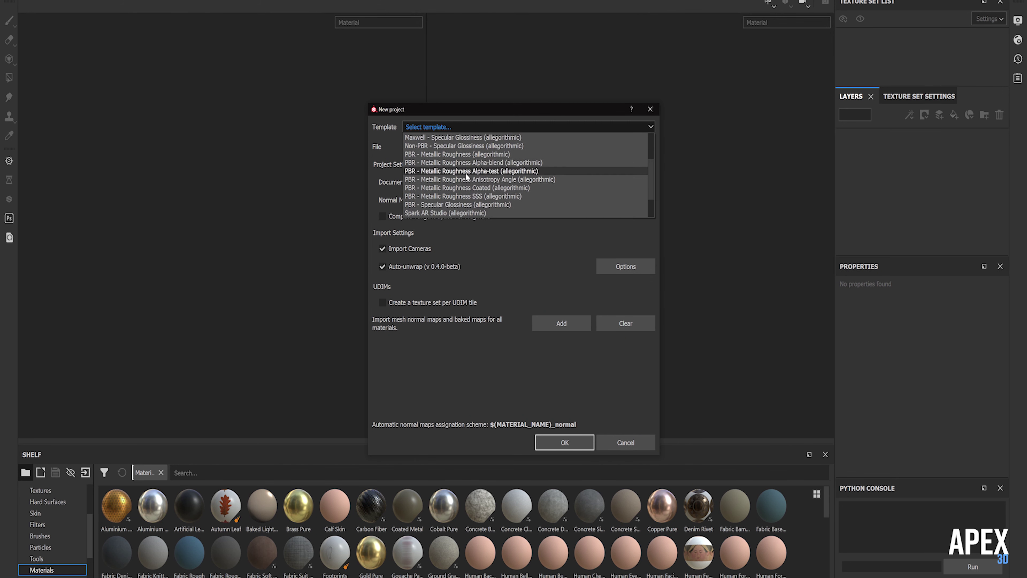
Create a PBR - Metallic Roughness project and cover the table with Wood Walnut
left_click(470, 178)
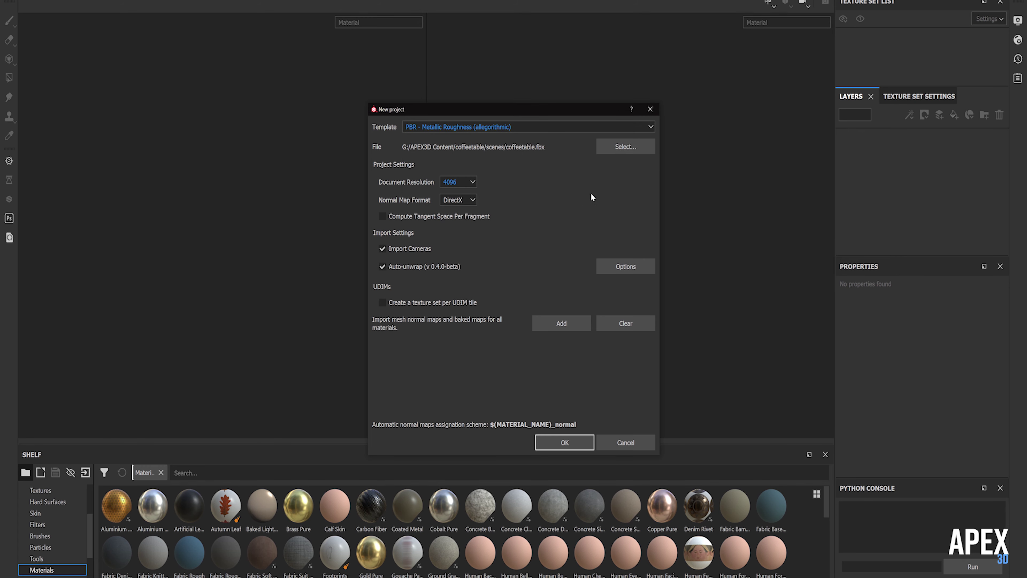
key("Return")
scroll(434, 540, "down", 5)
left_click_drag(236, 295, 238, 297)
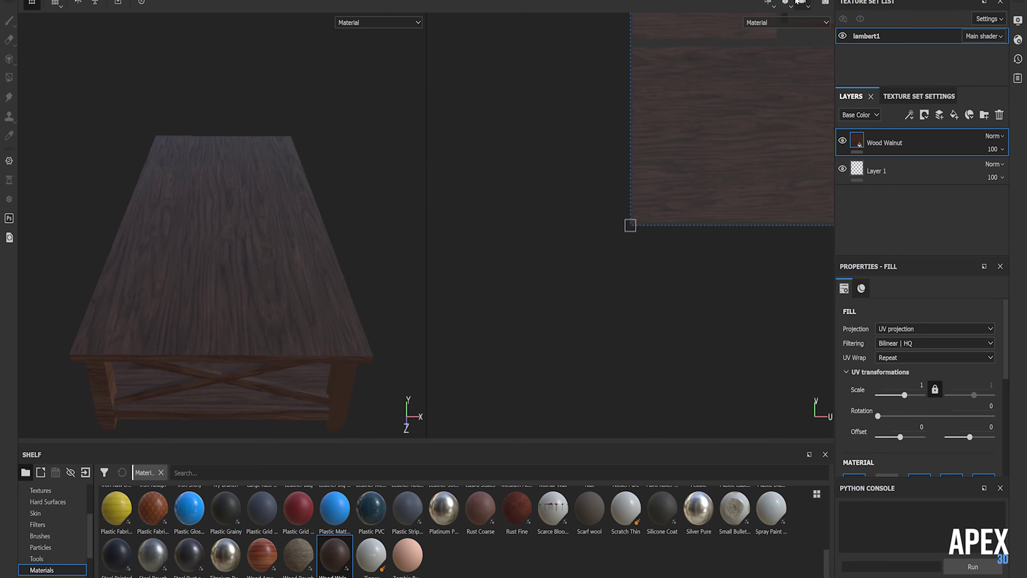
left_click(817, 18)
key("F2")
left_click_drag(445, 243, 287, 316, "alt")
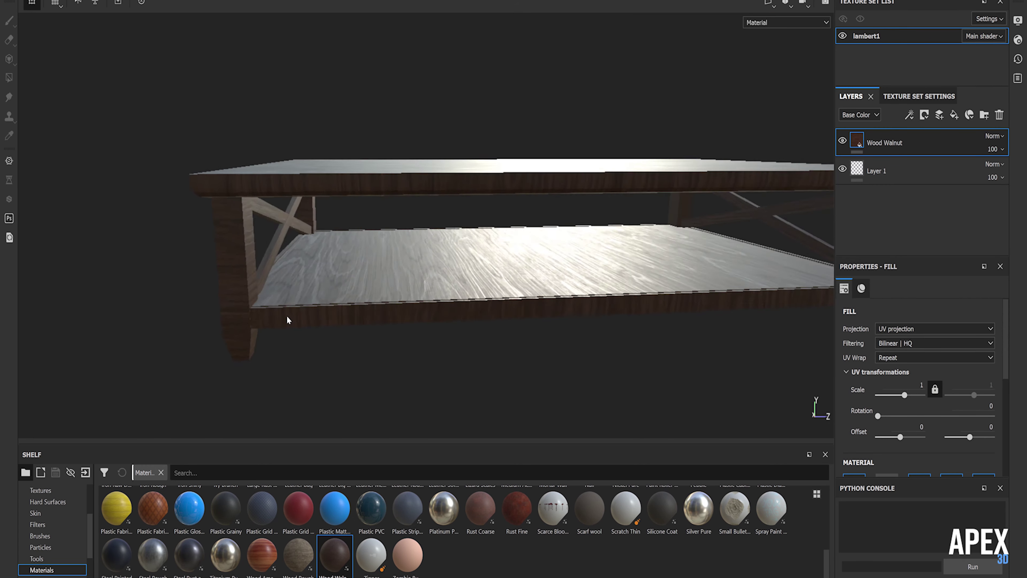
Check the display, shader and history panels, then bring up Bake Mesh Maps in Texture Set Settings
left_click(1017, 20)
left_click(1017, 39)
left_click(1018, 59)
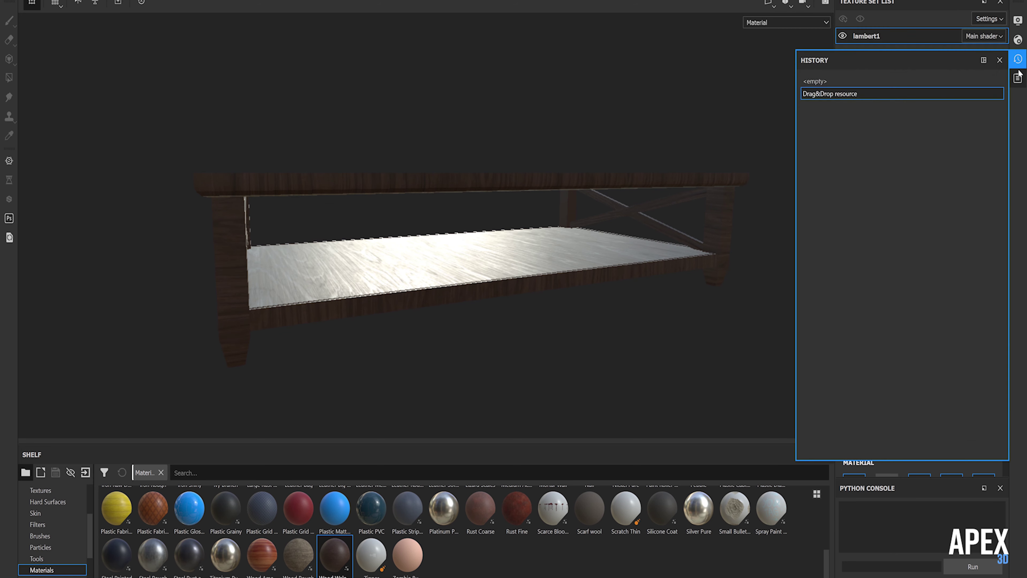
left_click(1018, 21)
scroll(917, 274, "down", 5)
left_click(1017, 39)
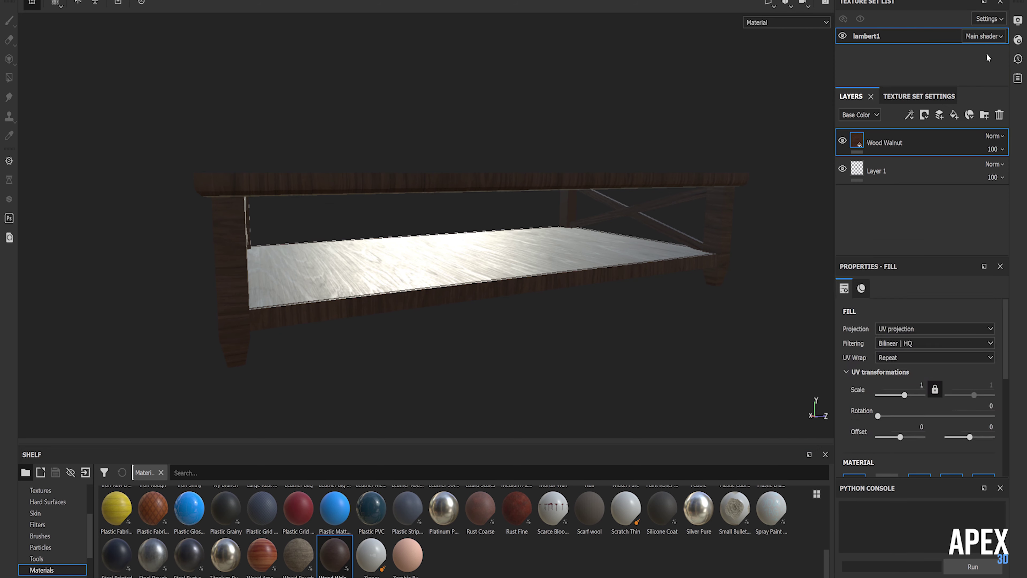
left_click(1018, 39)
left_click(919, 95)
scroll(964, 194, "down", 5)
left_click(964, 200)
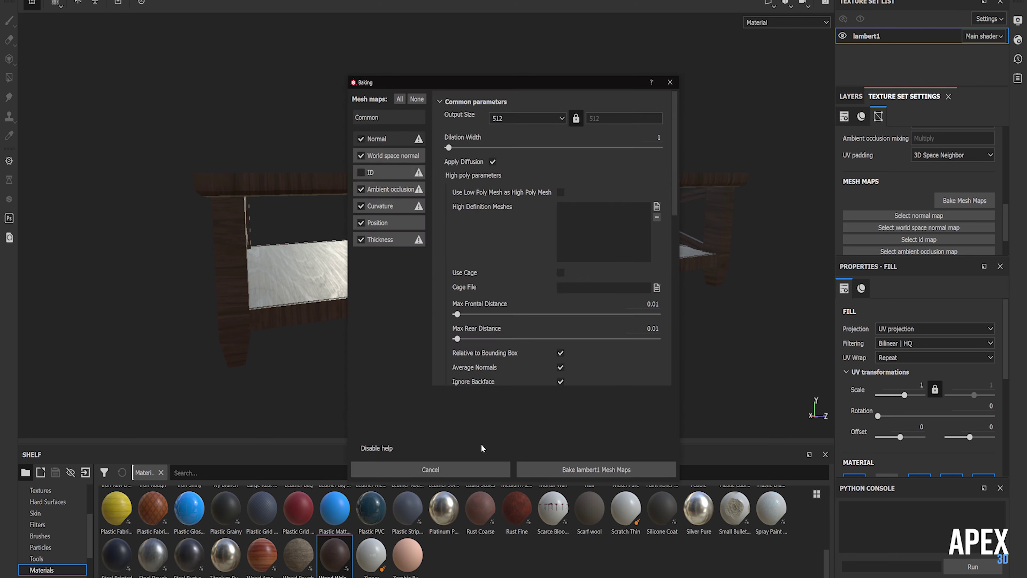
Bake the table's mesh maps at 4096 output size
left_click(594, 471)
left_click(975, 159)
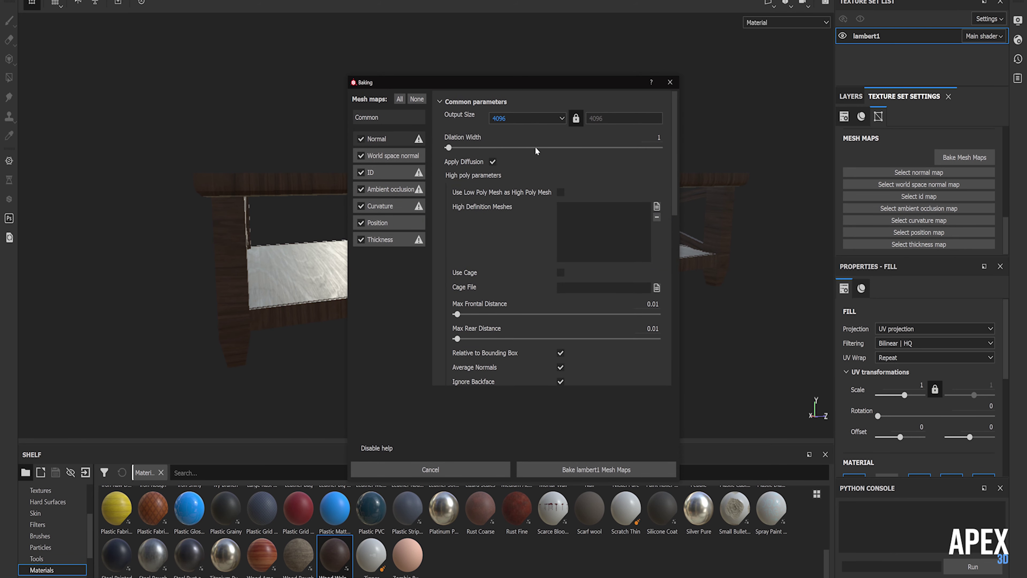
left_click(597, 469)
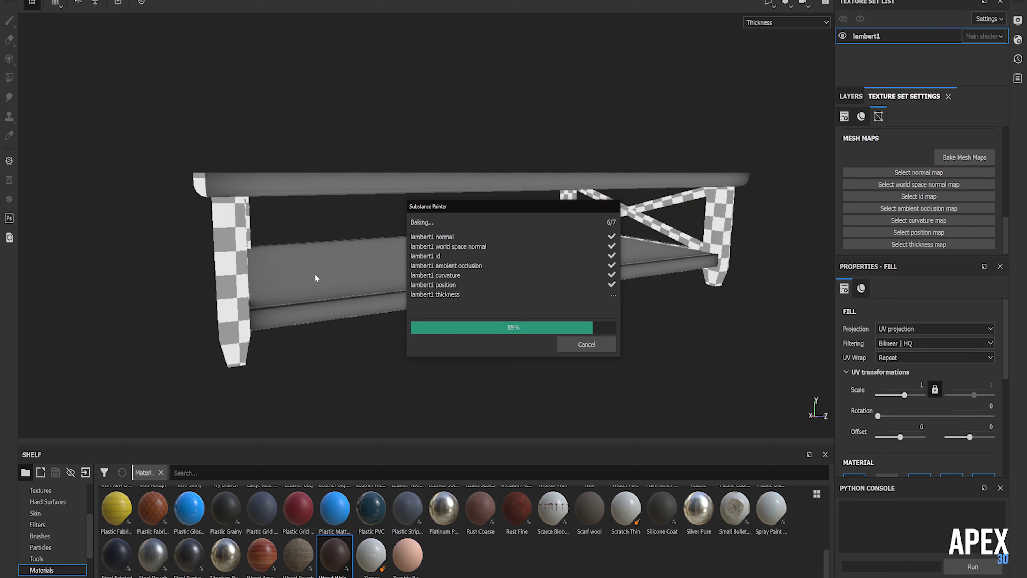
Inspect the baked walnut table and give the Wood Walnut layer a black mask
mouse_move(313, 279)
left_mouse_down("alt")
mouse_move(802, 300)
mouse_move(396, 309)
left_mouse_up("alt")
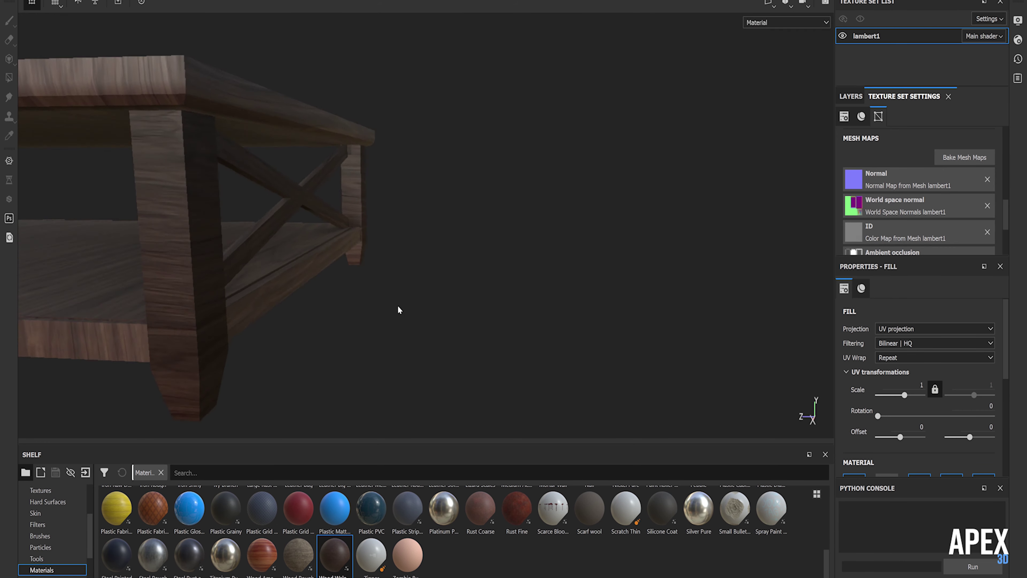
scroll(385, 240, "down", 5)
left_click_drag(385, 241, 408, 288, "alt")
middle_click_drag(408, 288, 489, 259, "alt")
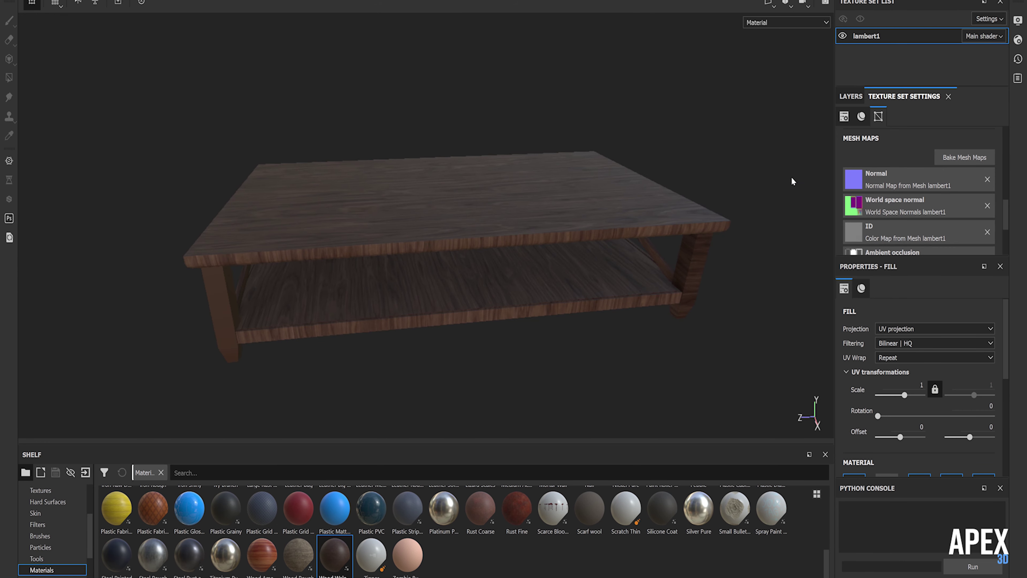
left_click(851, 96)
left_click(925, 171)
Polygon-fill the walnut mask onto the tabletop and lower shelf surfaces
left_click(946, 200)
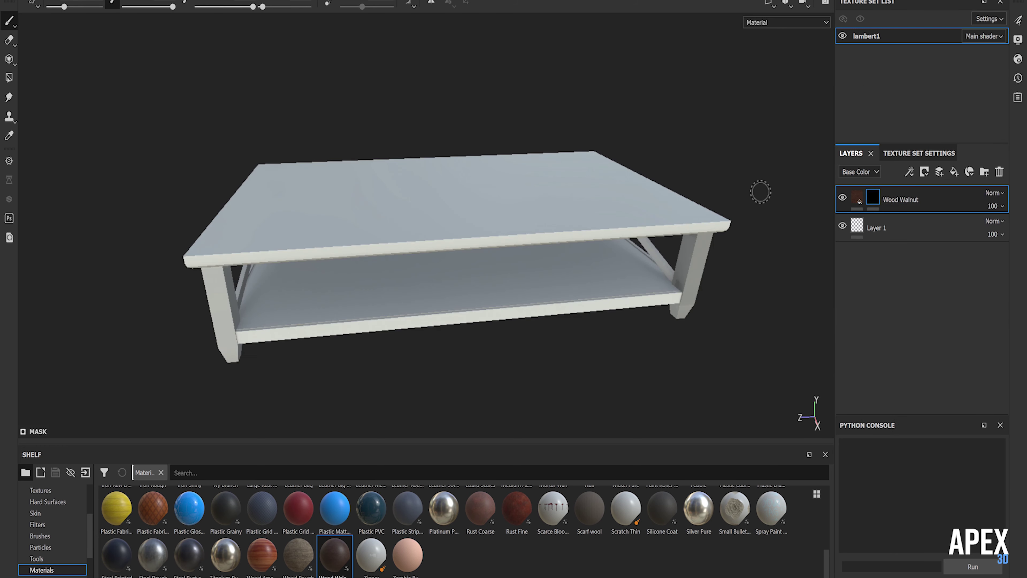
left_click(545, 185)
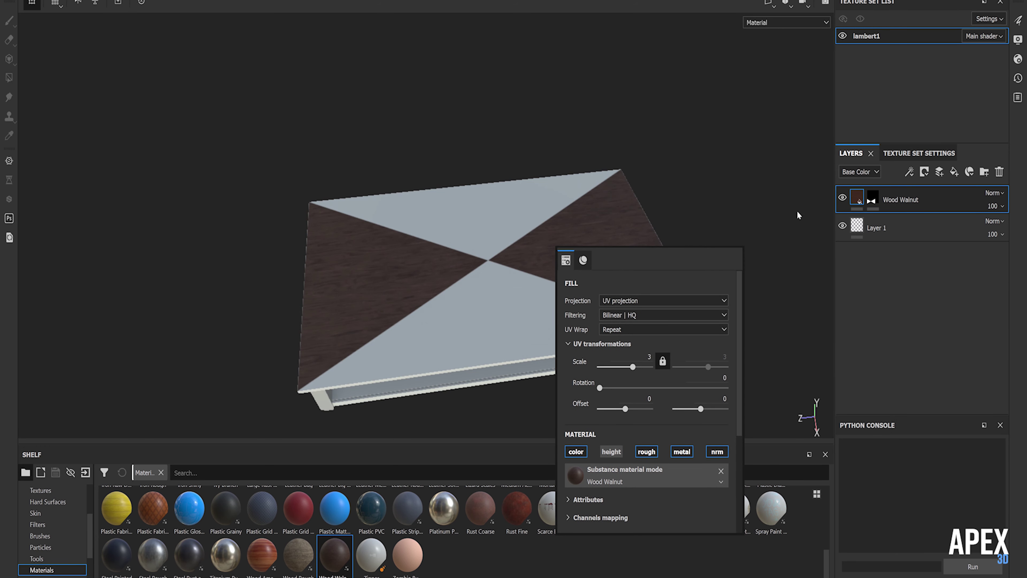
left_click_drag(421, 343, 525, 259, "alt")
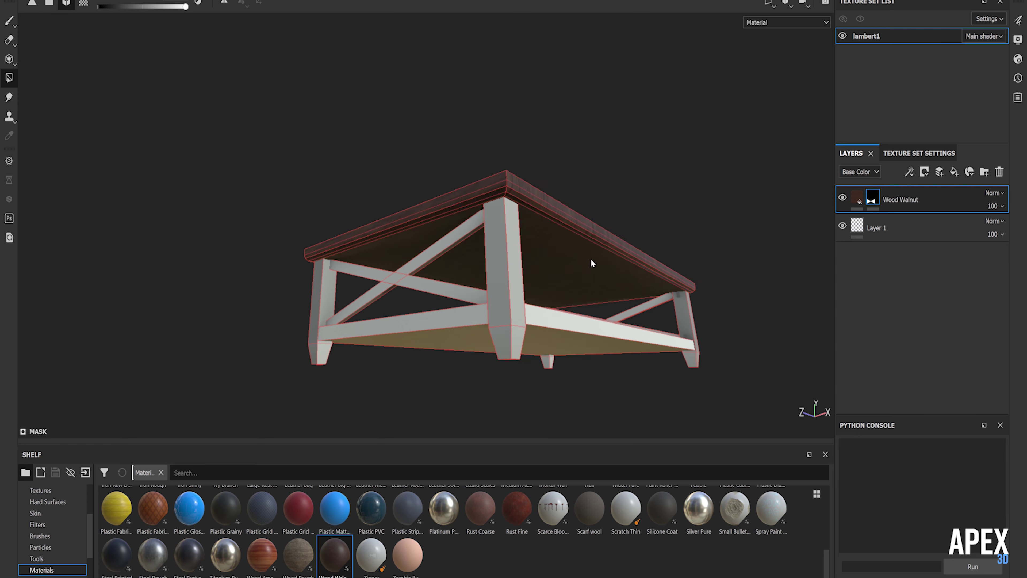
left_click_drag(590, 263, 446, 351, "alt")
right_click(401, 299)
mouse_move(401, 299)
left_mouse_down("alt")
mouse_move(307, 312)
mouse_move(270, 295)
mouse_move(372, 204)
mouse_move(280, 202)
mouse_move(245, 291)
mouse_move(407, 331)
mouse_move(318, 179)
mouse_move(376, 215)
mouse_move(417, 168)
mouse_move(731, 297)
left_mouse_up("alt")
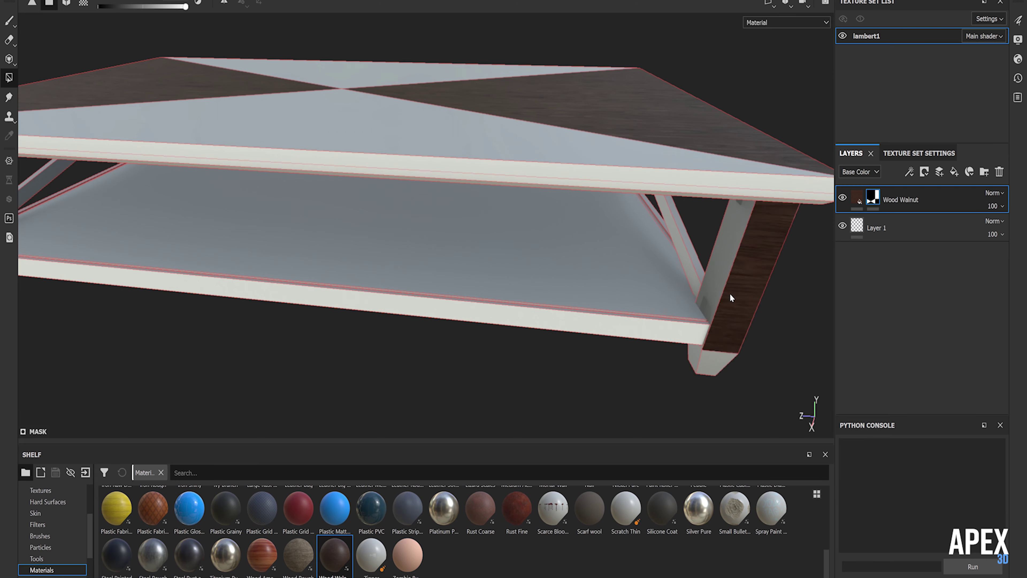
left_click(667, 291)
mouse_move(667, 291)
left_mouse_down("alt")
mouse_move(585, 291)
mouse_move(482, 184)
mouse_move(651, 223)
mouse_move(431, 356)
mouse_move(432, 238)
left_mouse_up("alt")
Duplicate the Wood Walnut layer with a black mask and invert the lower layer's mask
key("ctrl+d")
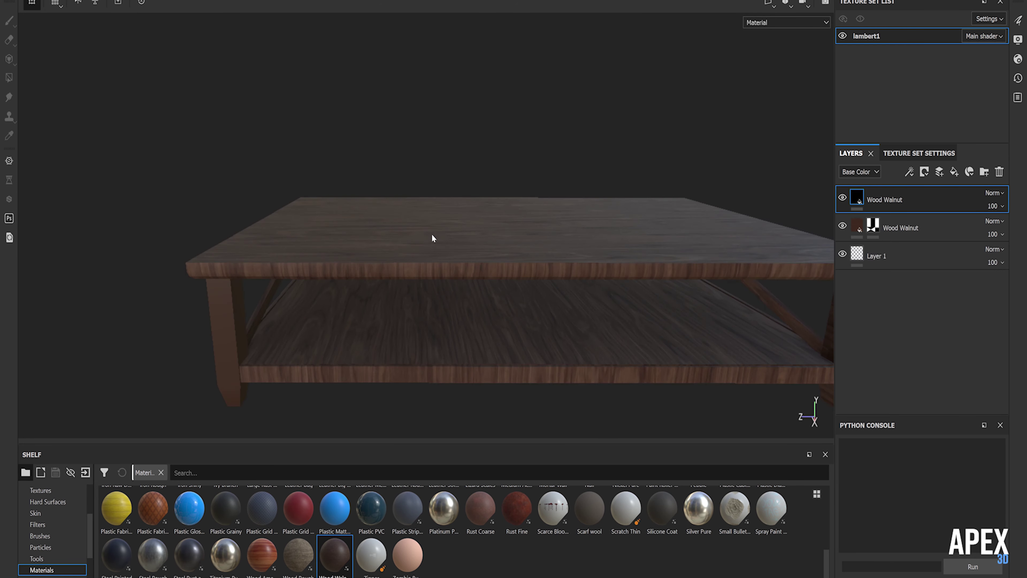
left_click(953, 202)
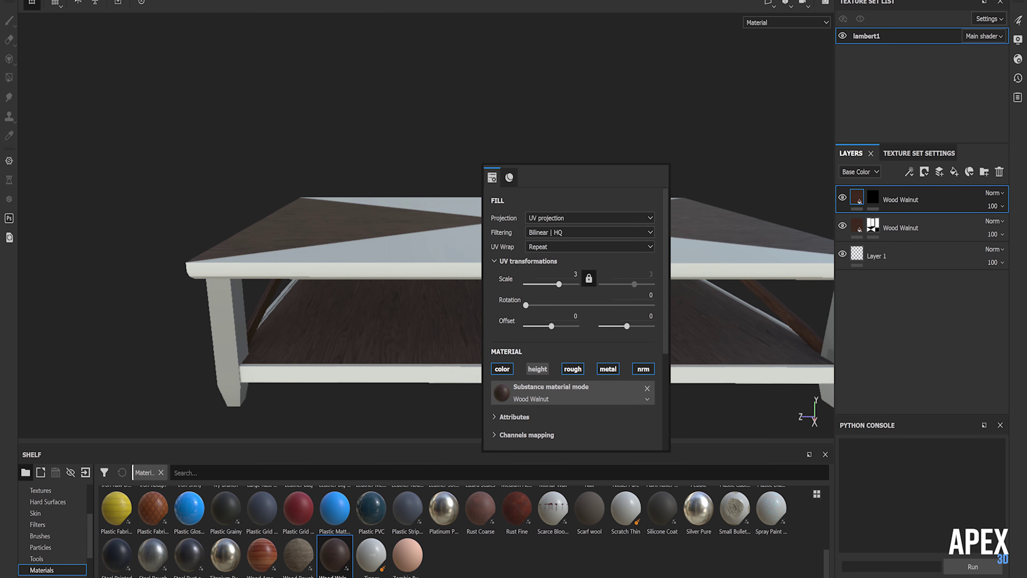
right_click(872, 224)
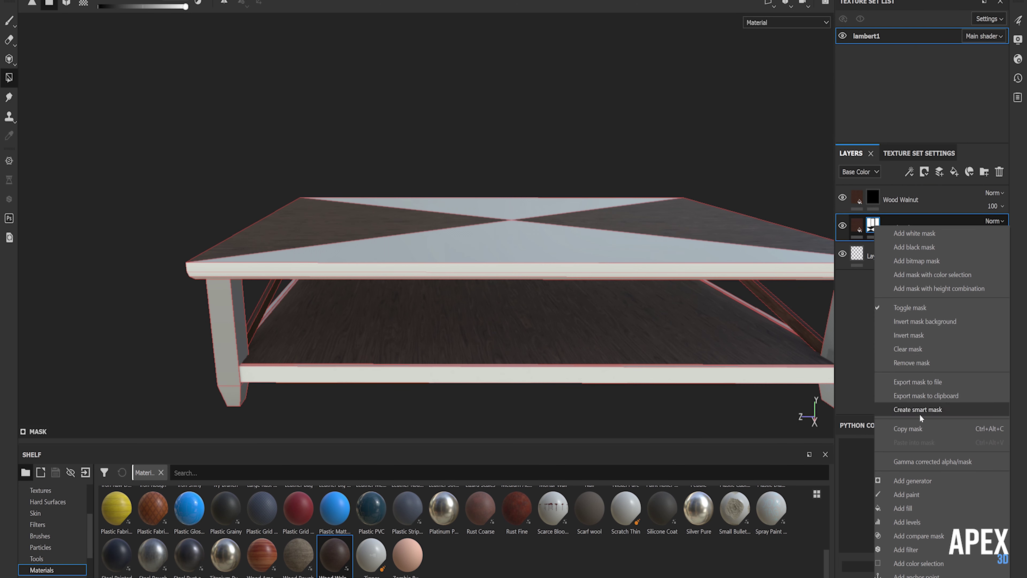
left_click(887, 232)
mouse_move(522, 272)
left_mouse_down("alt")
mouse_move(683, 216)
mouse_move(521, 296)
mouse_move(112, 17)
left_mouse_up("alt")
left_click_drag(382, 245, 429, 177, "alt")
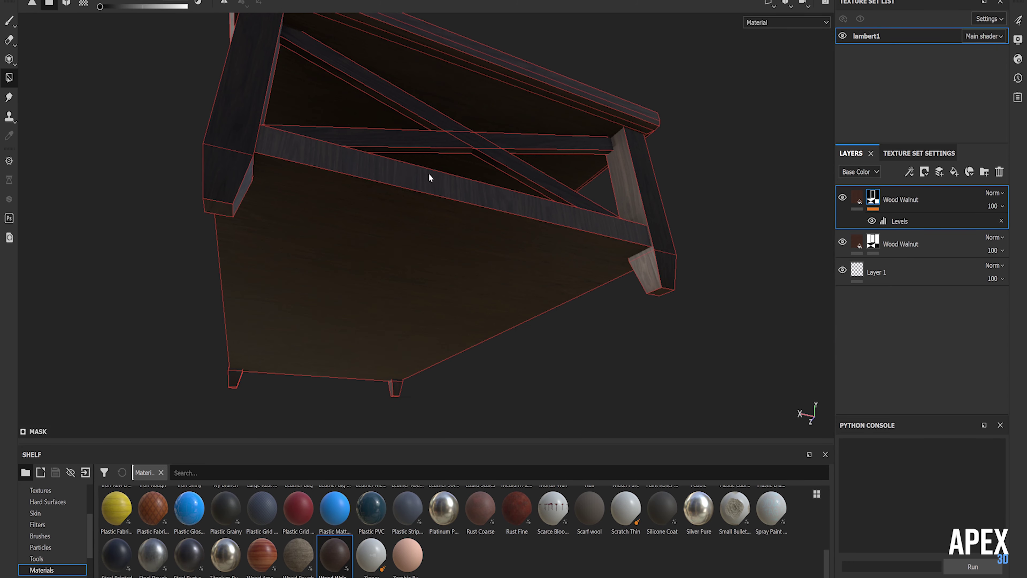
mouse_move(107, 11)
left_mouse_down("alt")
mouse_move(371, 268)
mouse_move(541, 248)
mouse_move(371, 259)
left_mouse_up("alt")
scroll(371, 259, "up", 3)
scroll(148, 553, "up", 5)
Add a brass layer and stamp a trial brush shape near the UV texture centre
left_click_drag(299, 505, 440, 225)
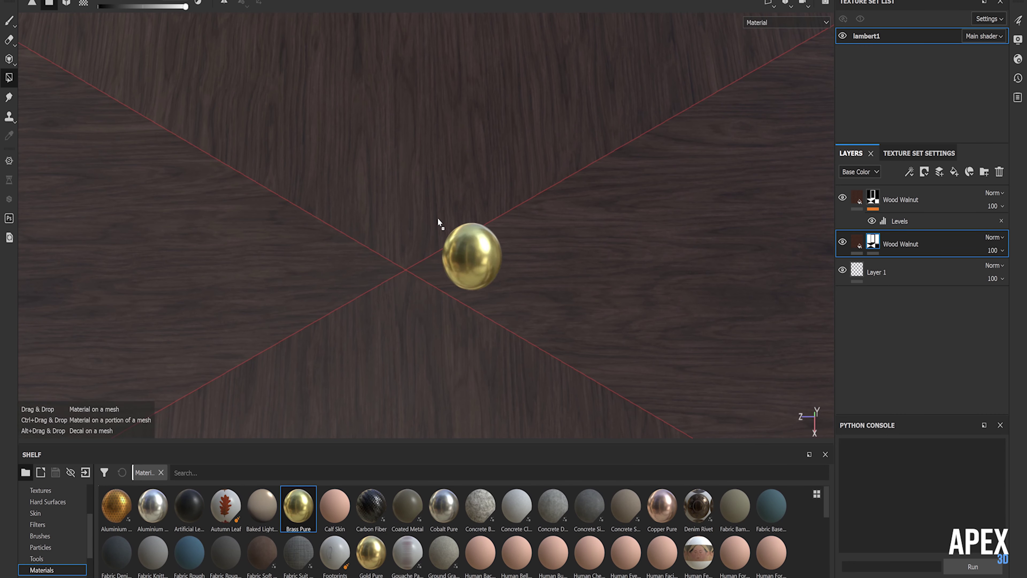
left_click(969, 171)
left_click(929, 199)
right_click(351, 214)
key("p")
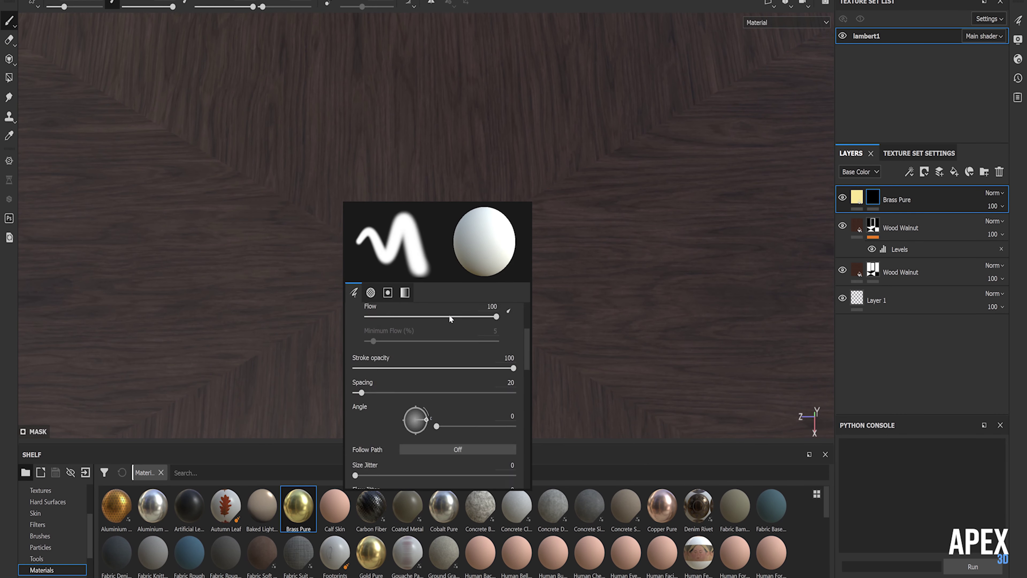
scroll(448, 315, "down", 3)
left_click(424, 328)
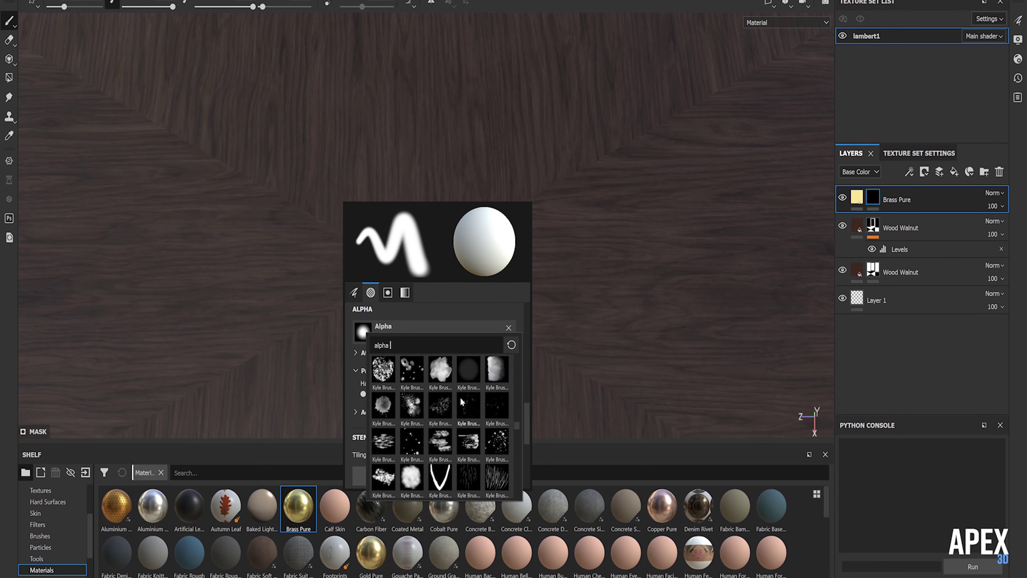
left_click(467, 405)
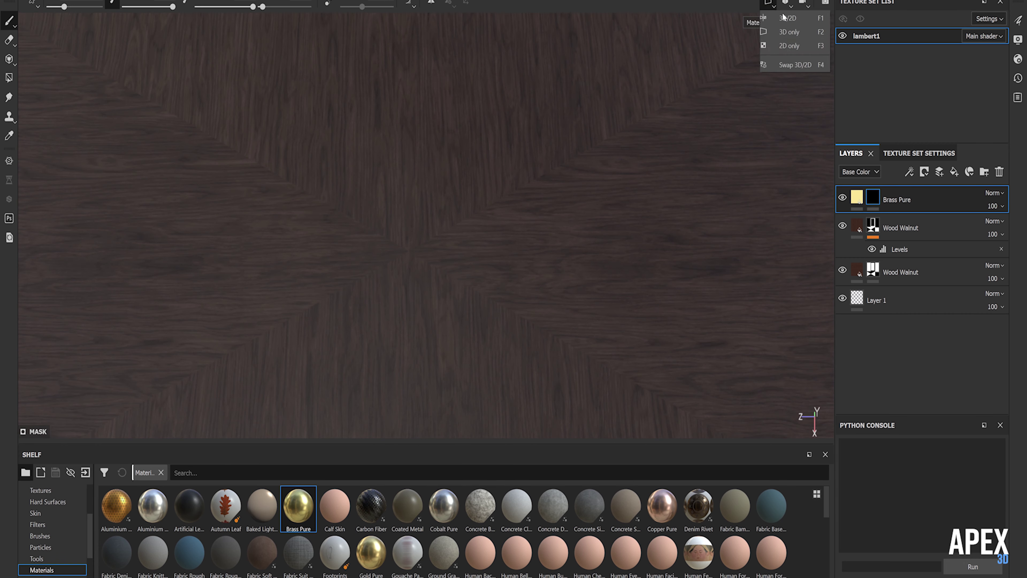
left_click(788, 45)
left_click(441, 316)
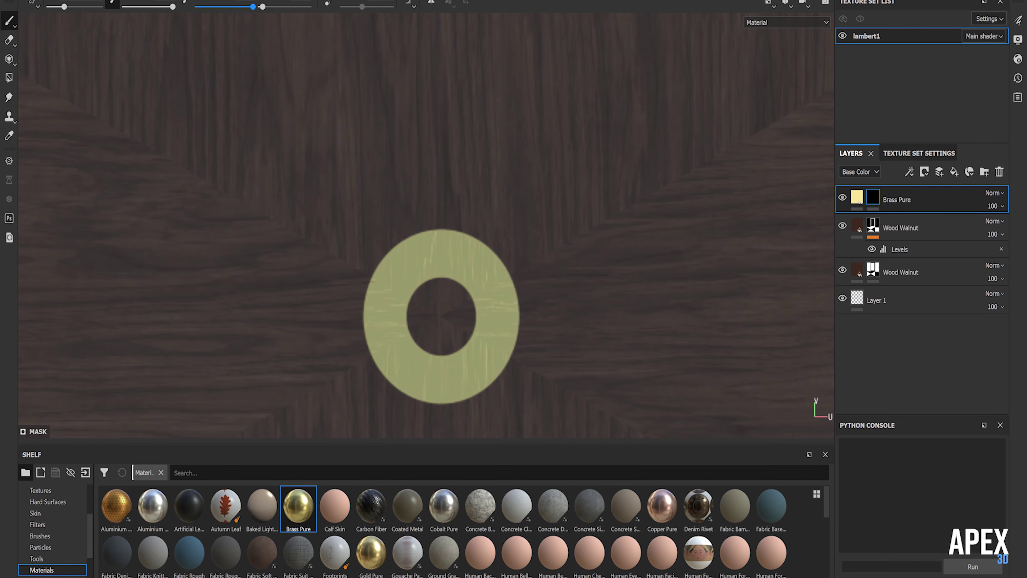
key("F1")
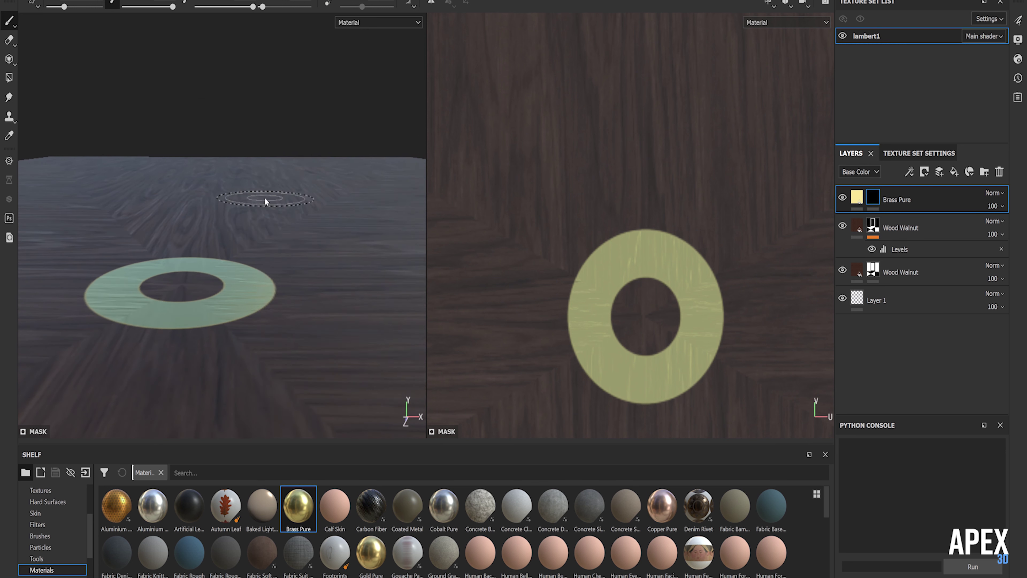
Swap the brass fill for a plain paint layer and choose a ring-shaped brush tip
right_click(264, 198)
scroll(320, 287, "down", 5)
scroll(314, 282, "down", 3)
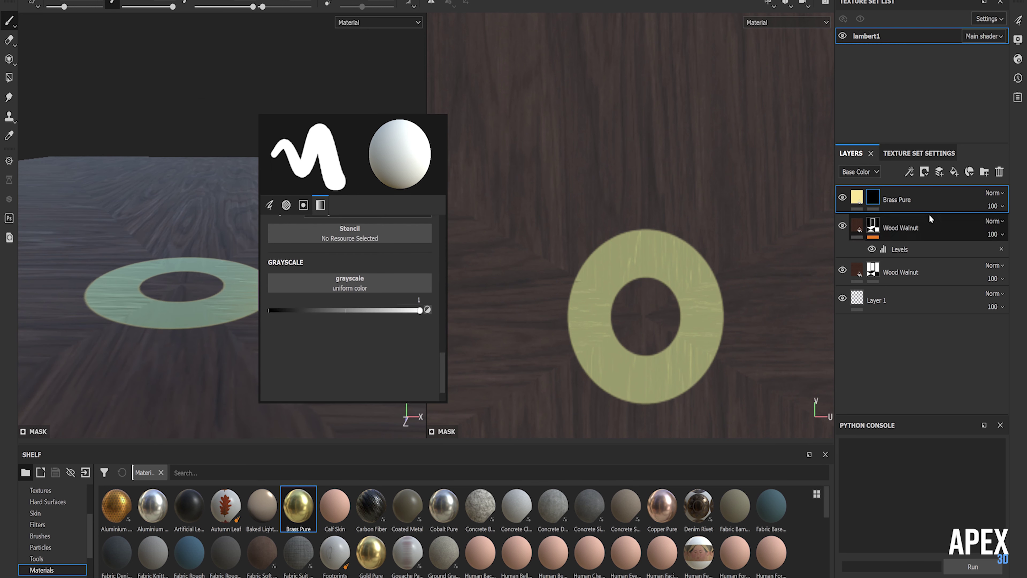
key("ctrl+z")
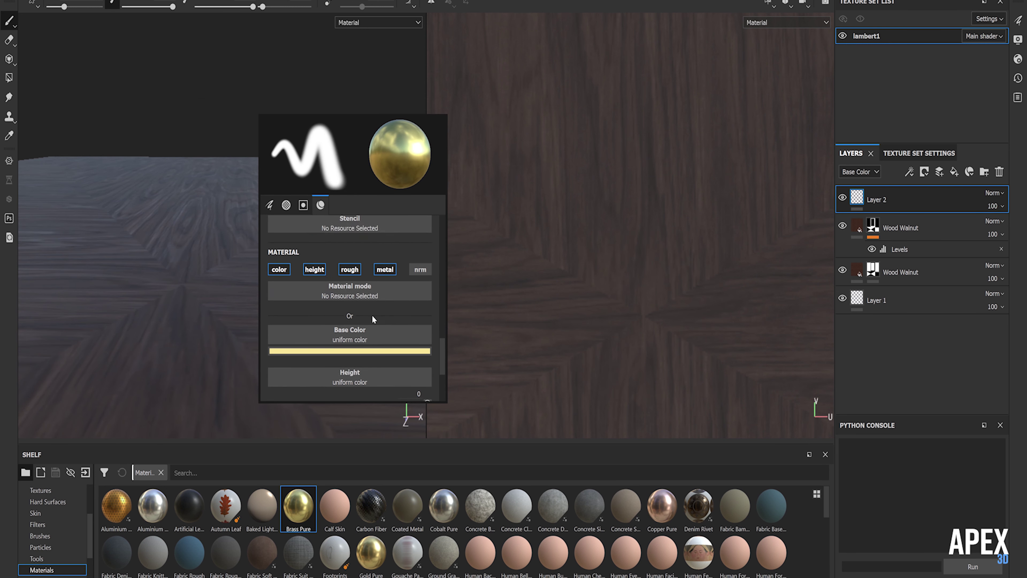
right_click(643, 315)
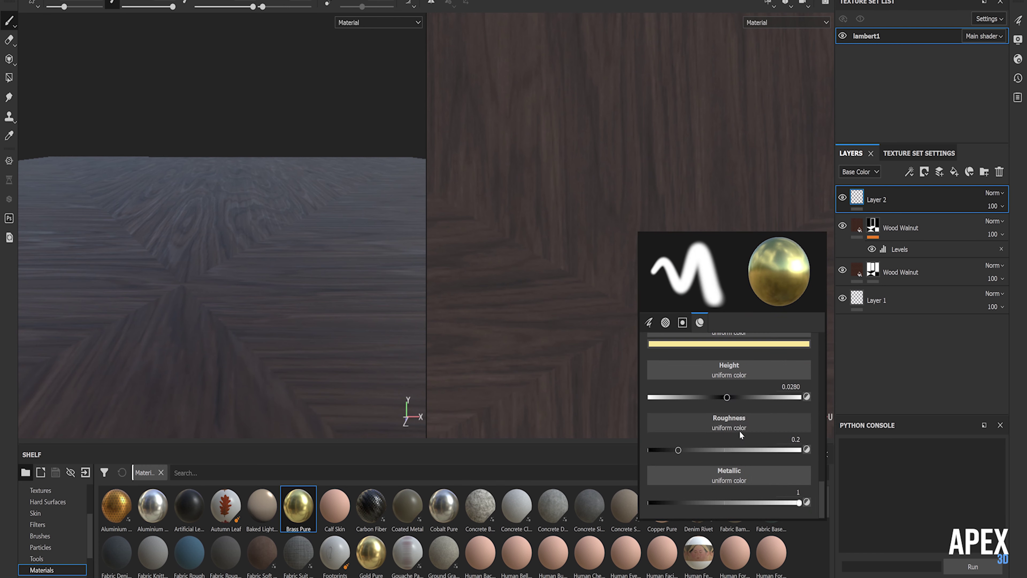
left_click(665, 322)
left_click(719, 391)
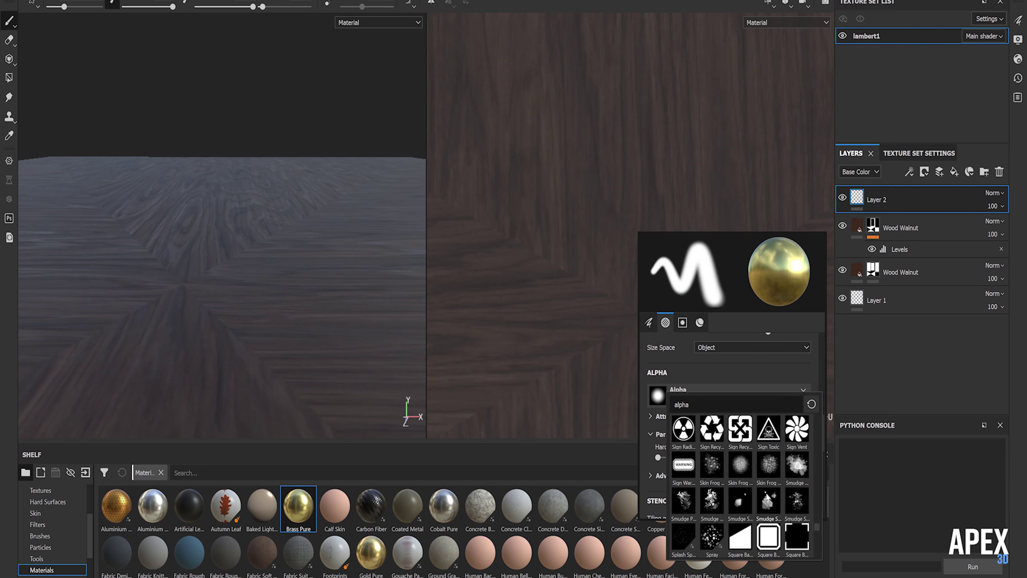
left_click(754, 490)
Stamp the brass ring on the tabletop, undo it, and stamp it again
left_click(647, 314)
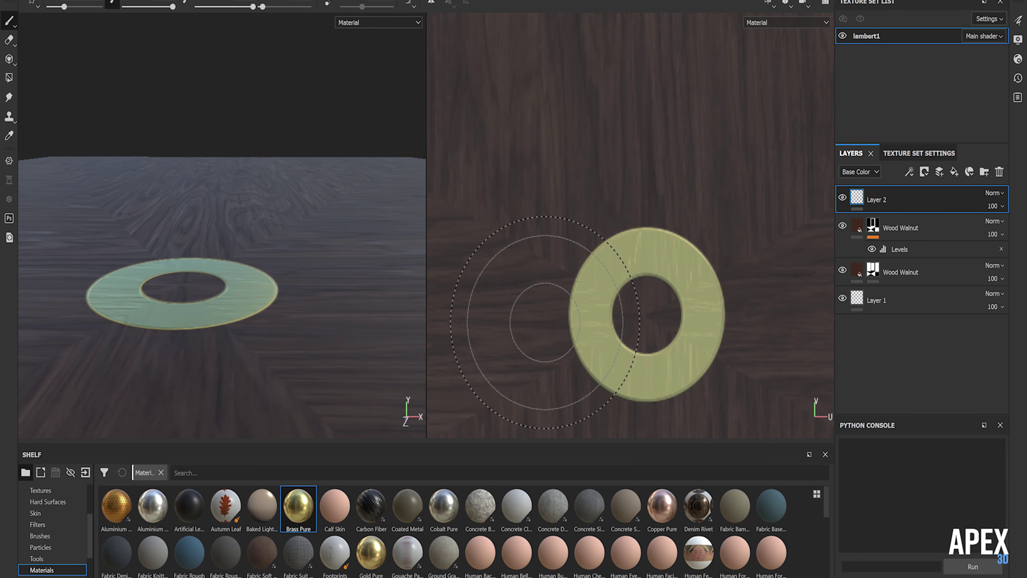
key("ctrl+z")
right_click(740, 367)
left_click(815, 359)
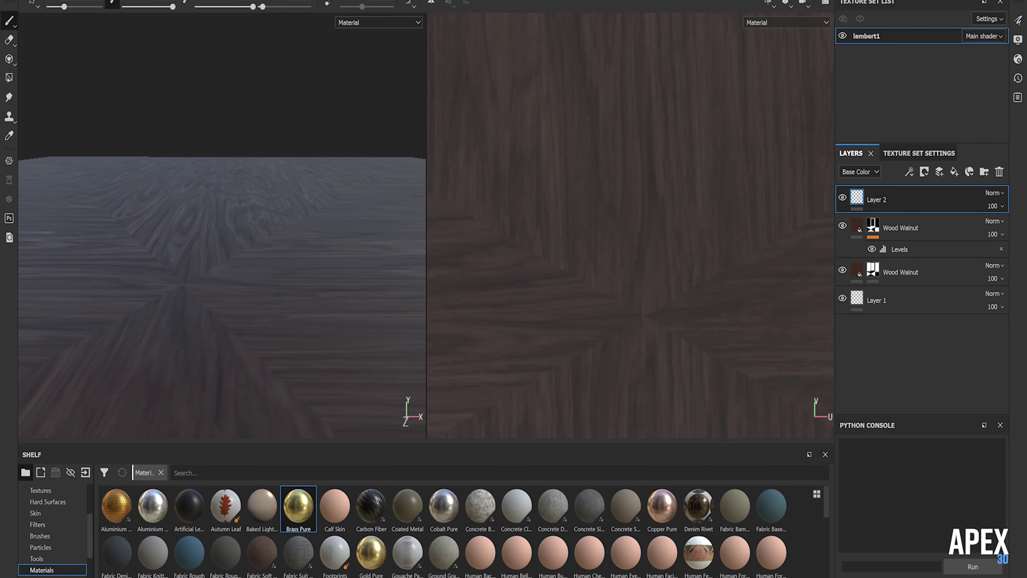
left_click(647, 314)
left_click_drag(202, 242, 97, 250, "alt")
Undo the ring stamp and review the brass brush settings: height 0.028, roughness 0.2, metallic 1
scroll(97, 250, "up", 5)
right_click(766, 377)
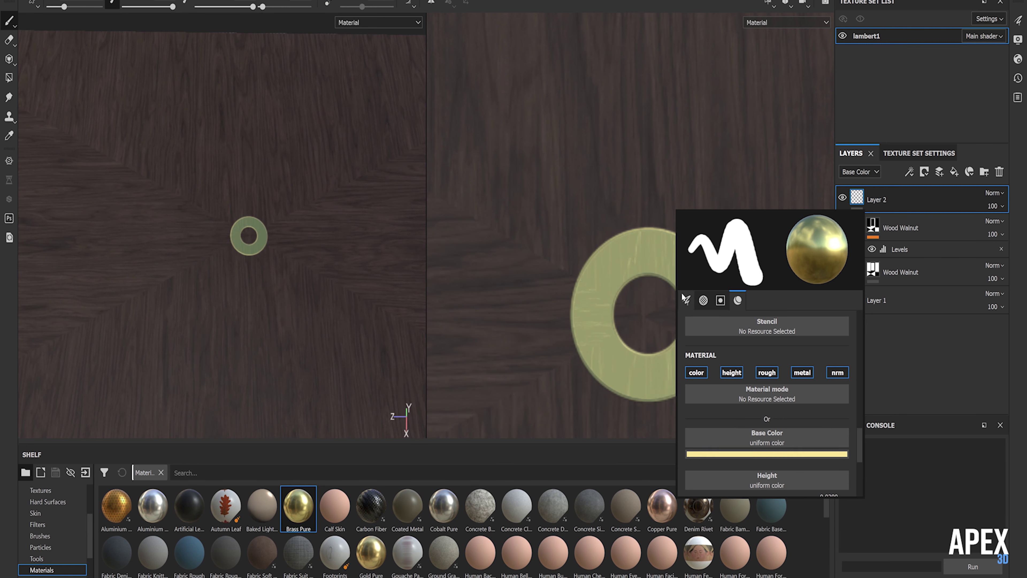
key("ctrl+z")
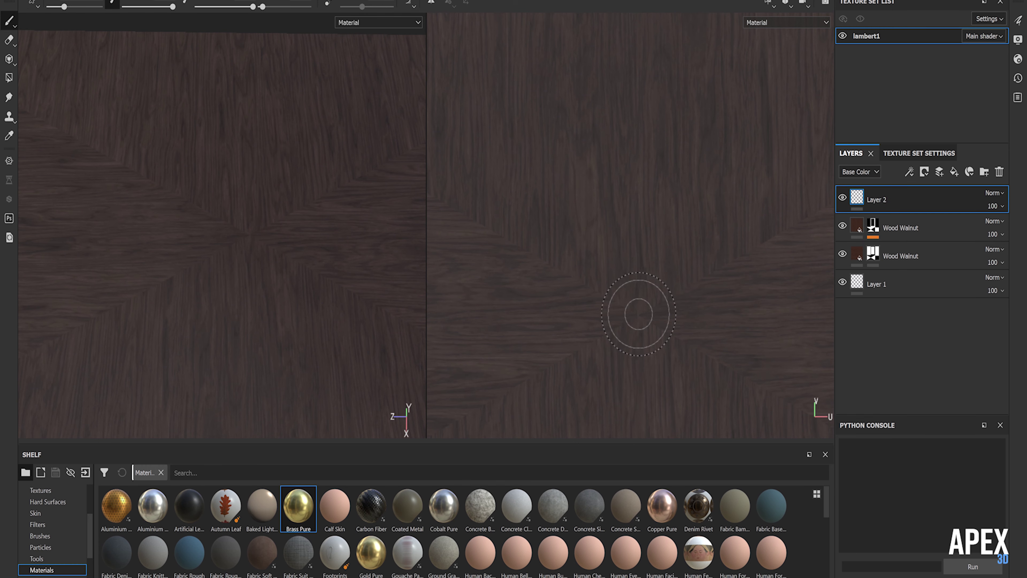
scroll(637, 314, "up", 3)
scroll(531, 252, "down", 5)
scroll(619, 234, "down", 2)
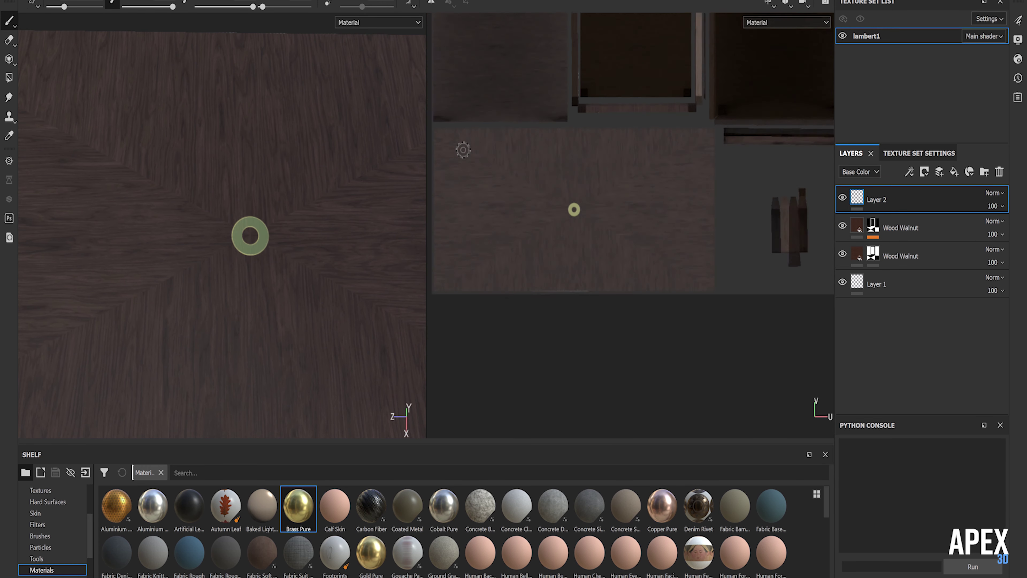
scroll(573, 211, "up", 5)
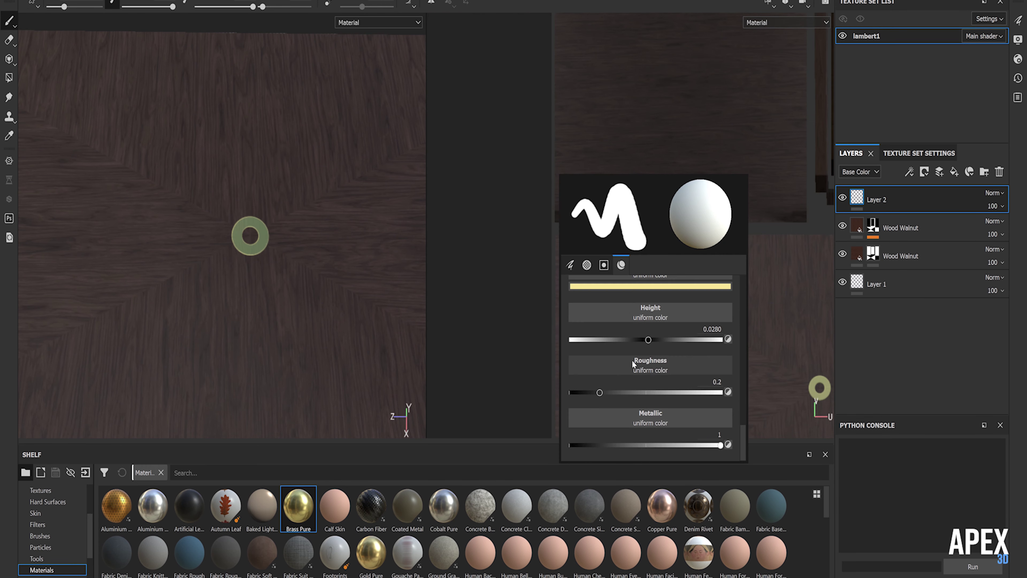